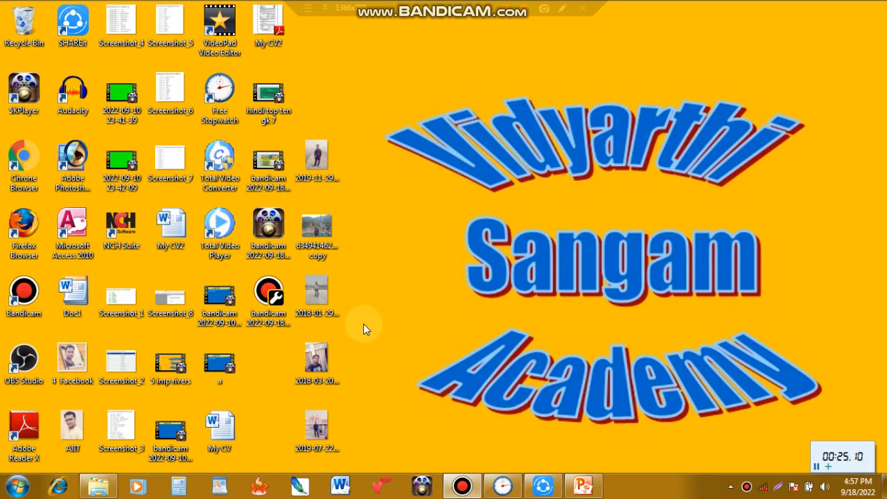
# - Browse the computer's installed programs, examining the contents of the Accessories and Microsoft Office folders
pyautogui.click(18, 485)
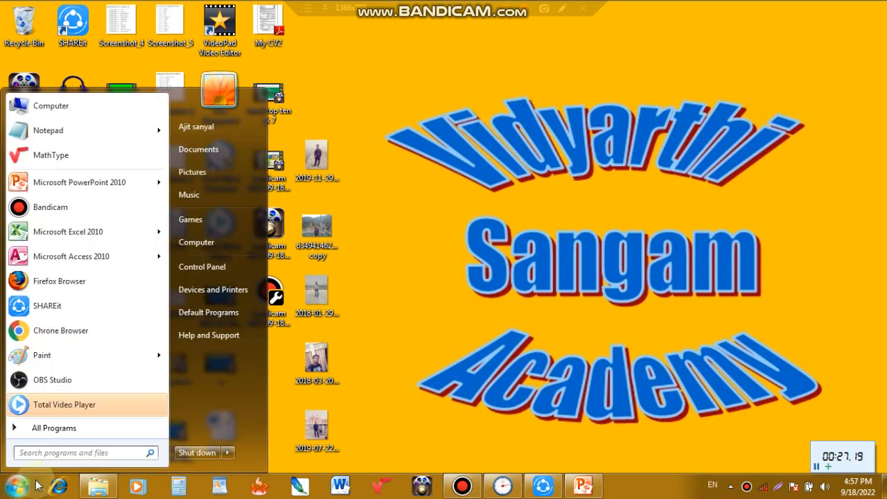
pyautogui.click(60, 429)
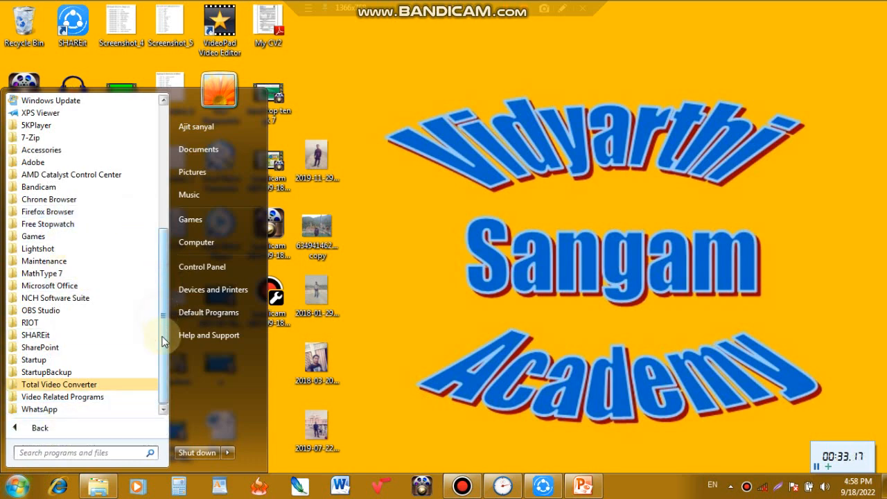
pyautogui.moveTo(165, 322); pyautogui.dragTo(164, 275)
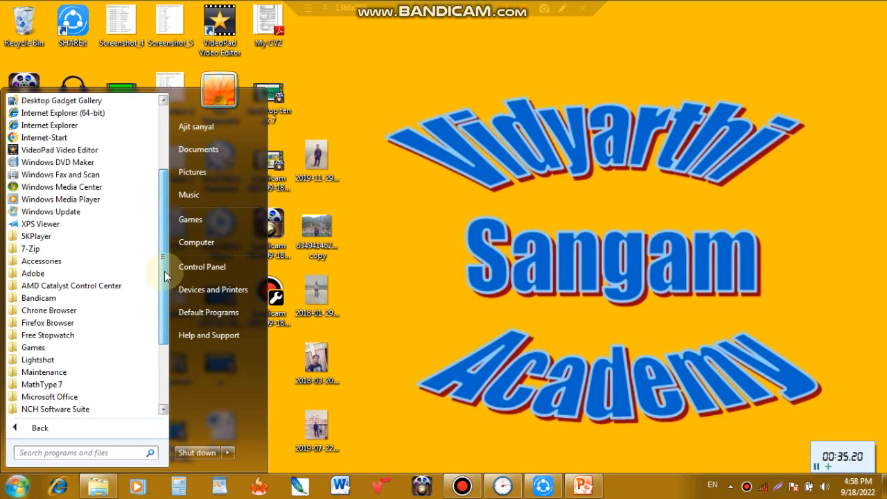
pyautogui.click(56, 261)
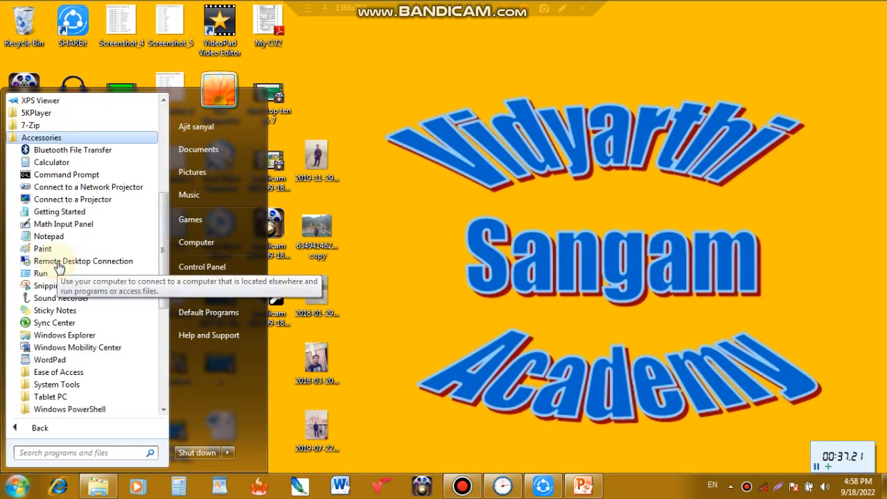
pyautogui.moveTo(164, 251); pyautogui.dragTo(162, 324)
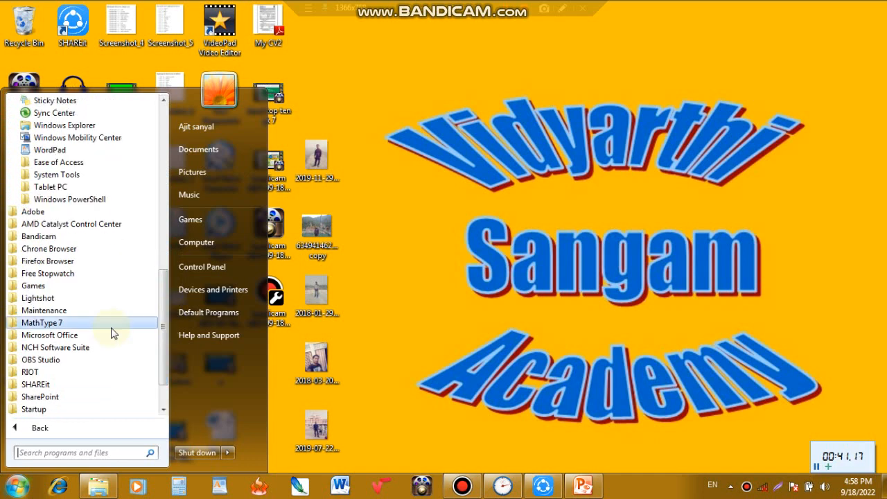
pyautogui.click(61, 335)
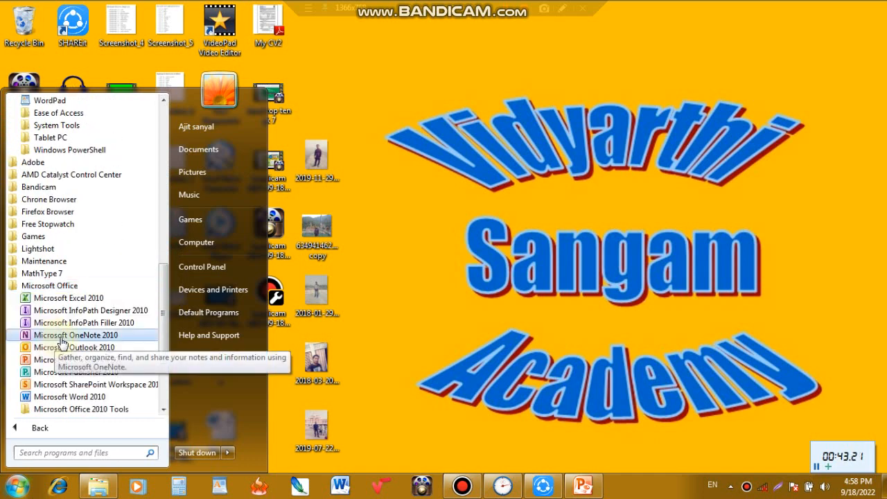
pyautogui.scroll(-2, 52, 341)
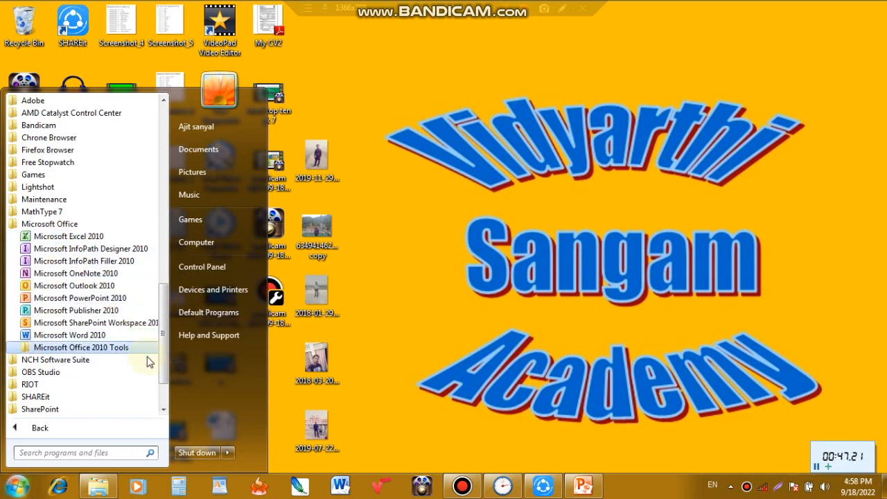
pyautogui.moveTo(165, 363); pyautogui.dragTo(166, 385)
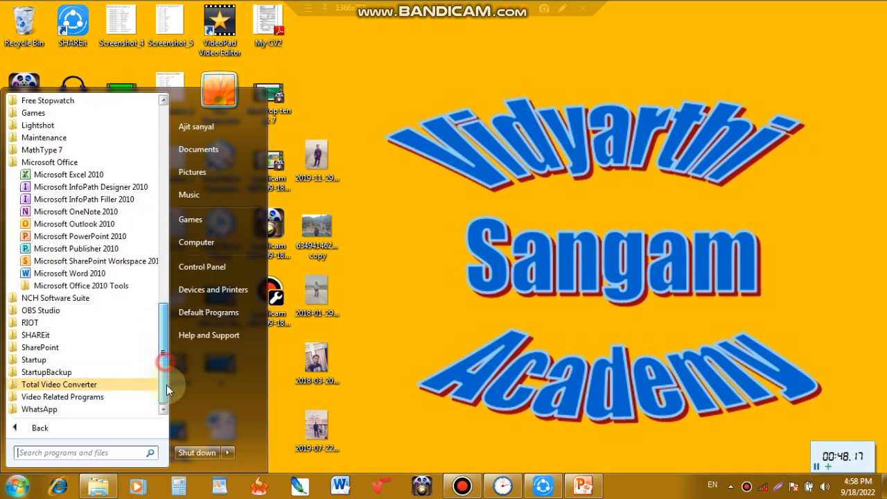
pyautogui.click(397, 336)
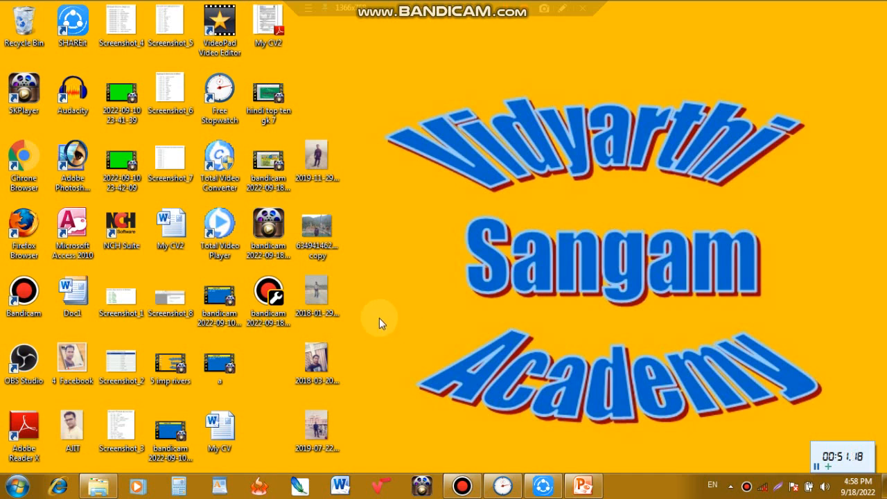
# - Launch Microsoft Access 2010 and create a blank database named Database19
pyautogui.doubleClick(76, 225)
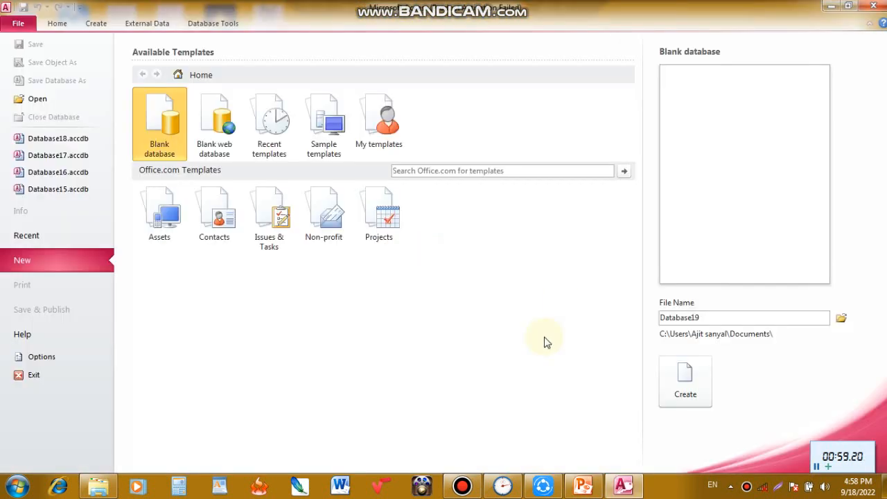
pyautogui.click(684, 385)
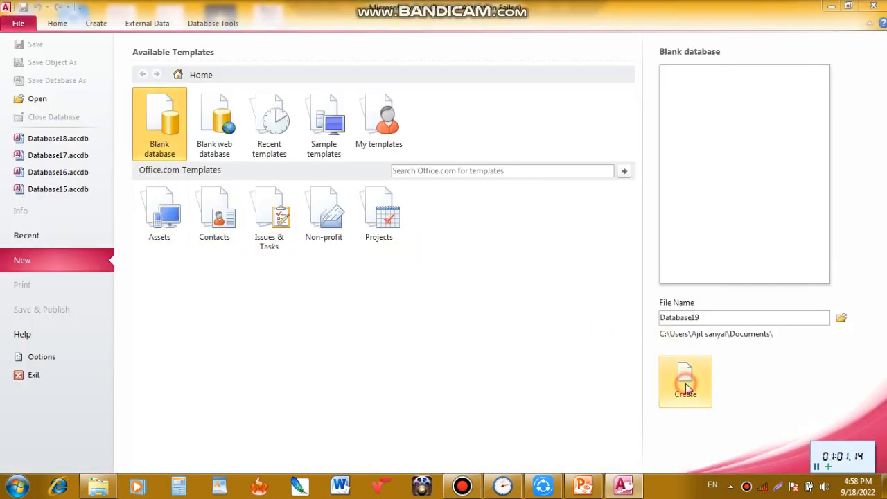
pyautogui.click(578, 365)
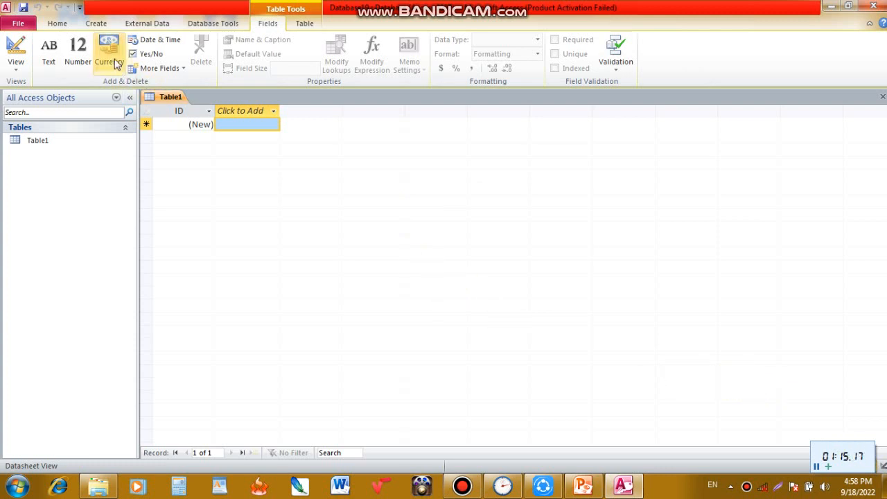
# - Create a second table and enter a person's full name in the first new field of its first record
pyautogui.click(97, 25)
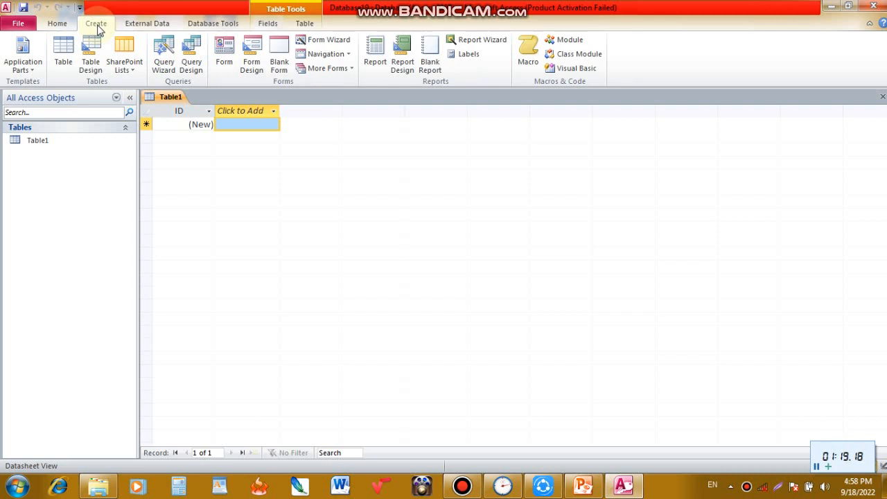
pyautogui.click(66, 62)
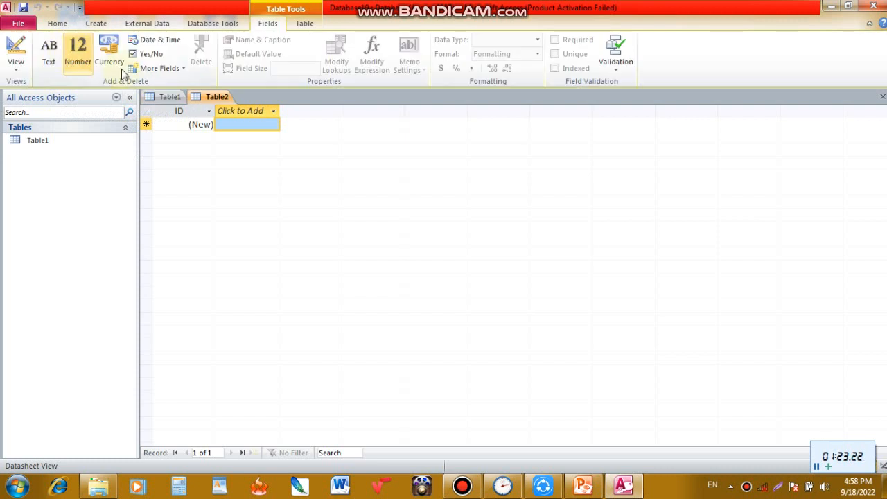
pyautogui.click(233, 124)
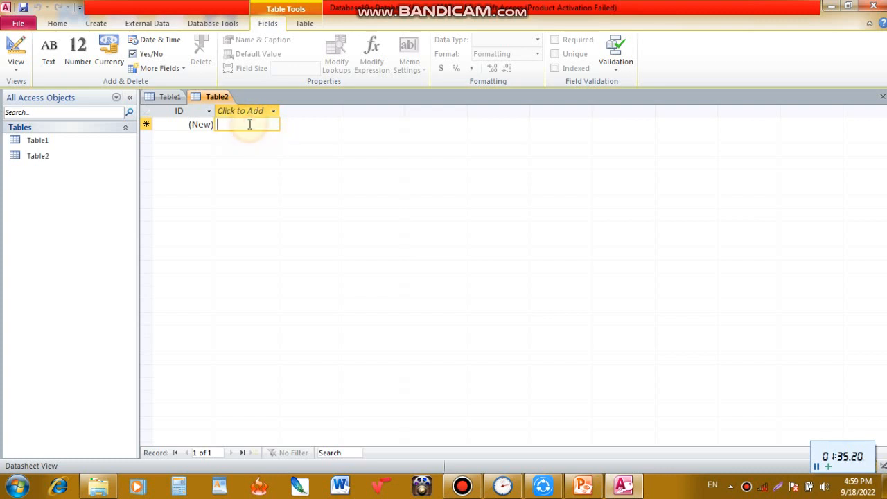
pyautogui.press('Tab')
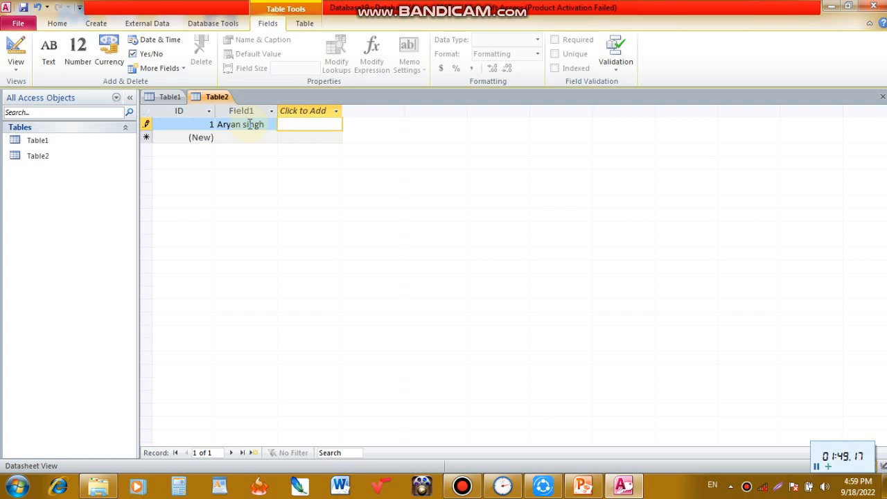
# - Enter a second person's full name in the next new field of the same record
pyautogui.press('Tab')
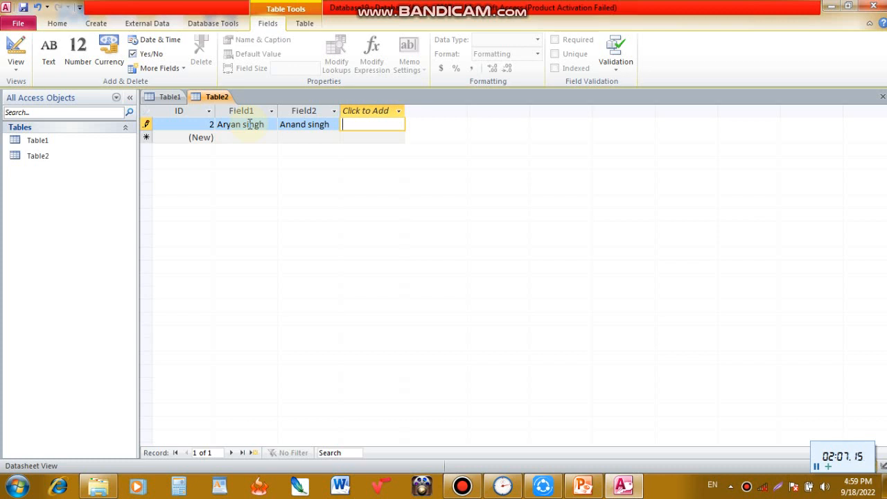
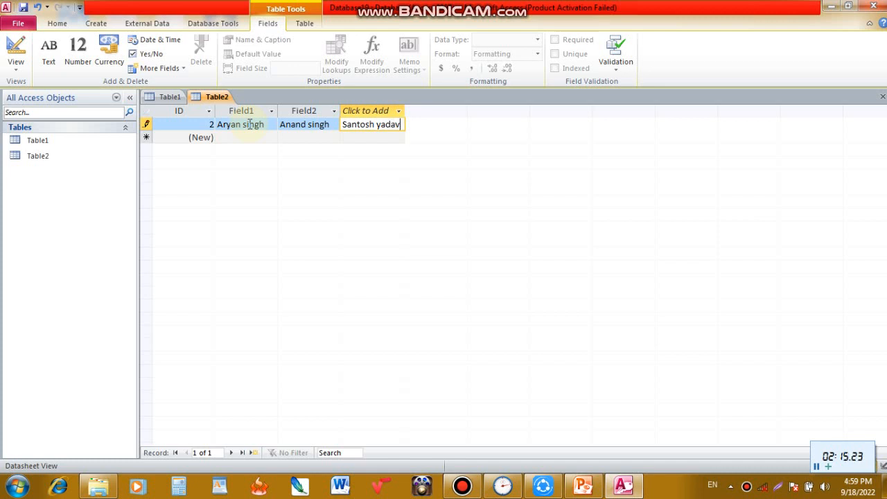
# - Enter a third person's full name in the third new field of the record
pyautogui.press('Tab')
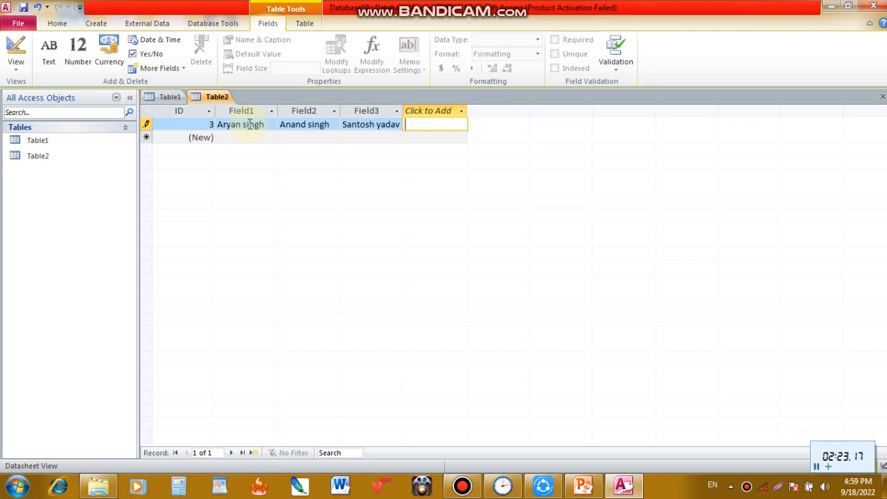
# - Add two more fields to the record with the entries "Roll" and "Fees detail"
pyautogui.write('Roll')
pyautogui.press('Tab')
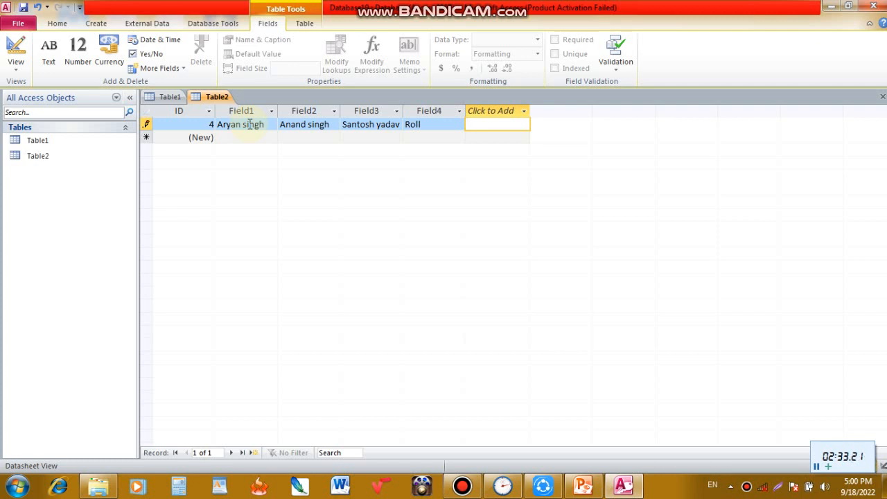
pyautogui.write('F')
pyautogui.write('ees')
pyautogui.write(' dea')
pyautogui.write('tail')
pyautogui.press('Return')
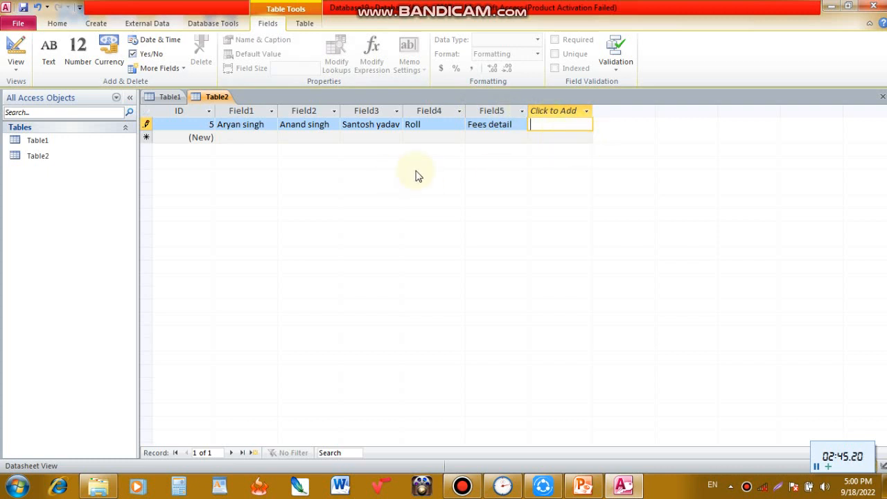
pyautogui.click(244, 142)
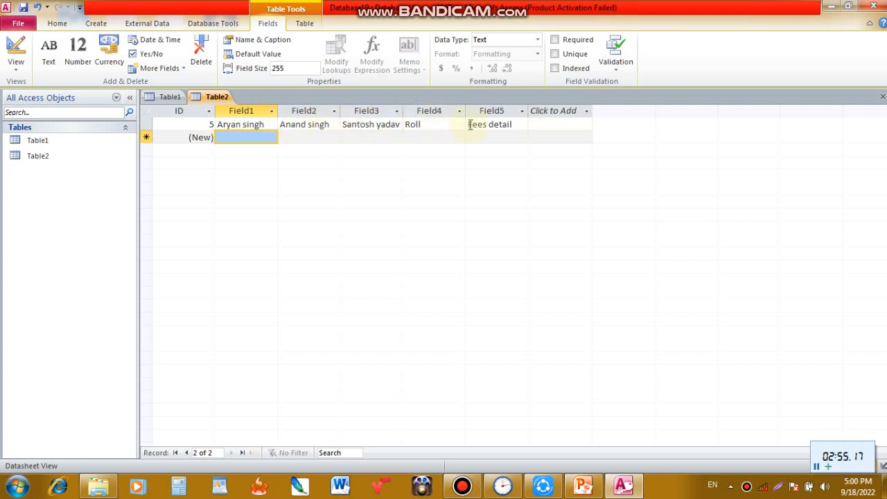
pyautogui.click(547, 137)
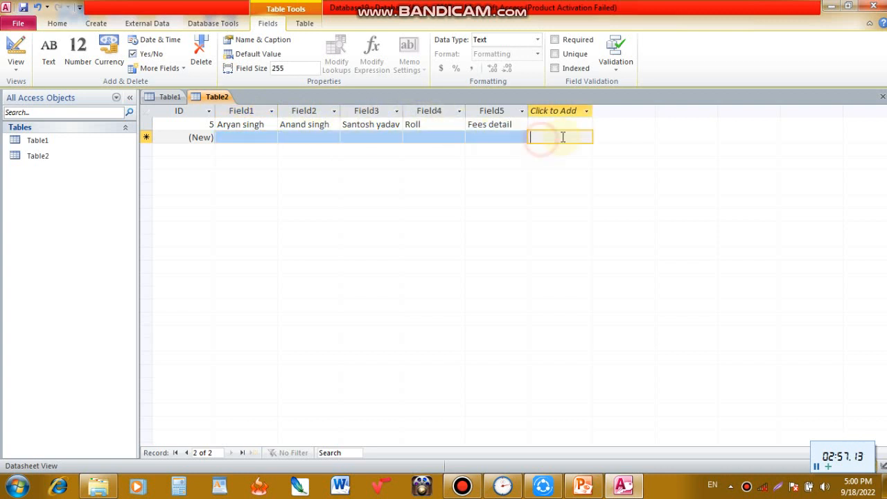
pyautogui.click(492, 138)
pyautogui.click(435, 137)
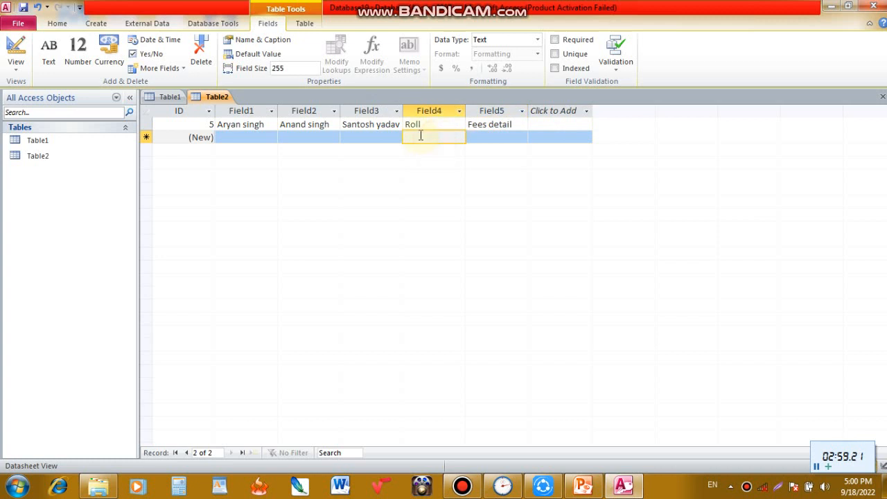
pyautogui.click(489, 135)
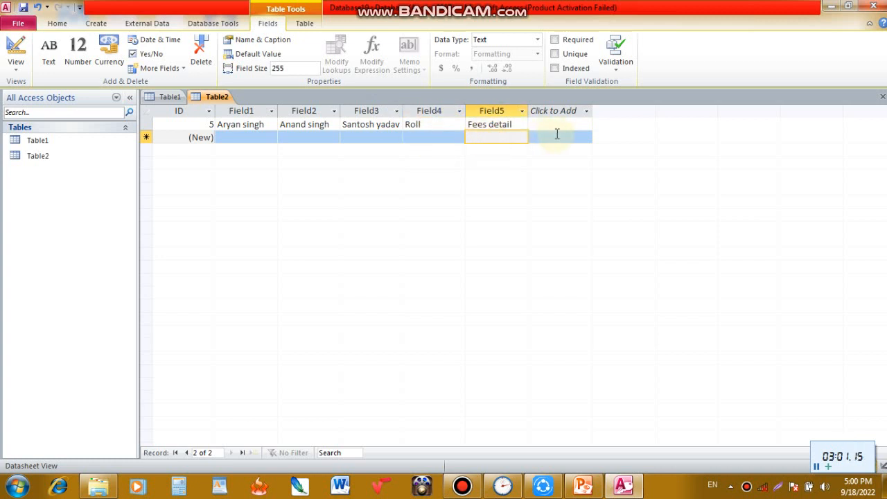
pyautogui.click(364, 135)
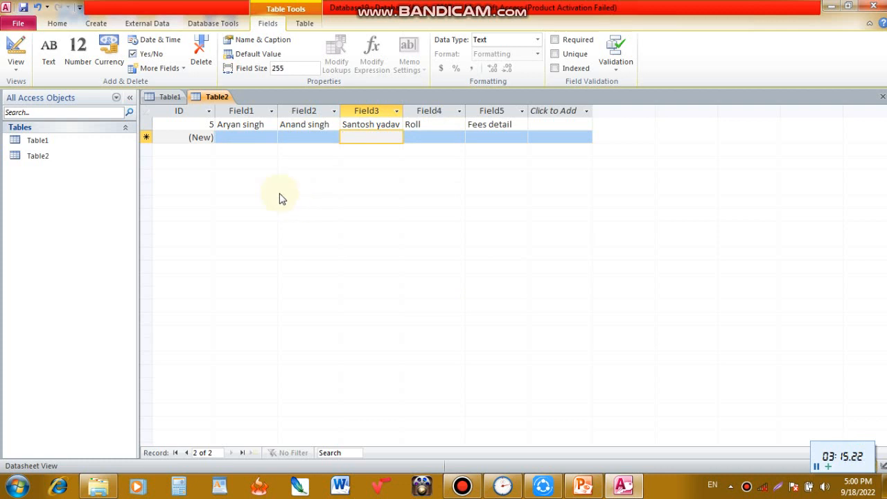
# - Save the second table under the name Mkd
pyautogui.rightClick(213, 97)
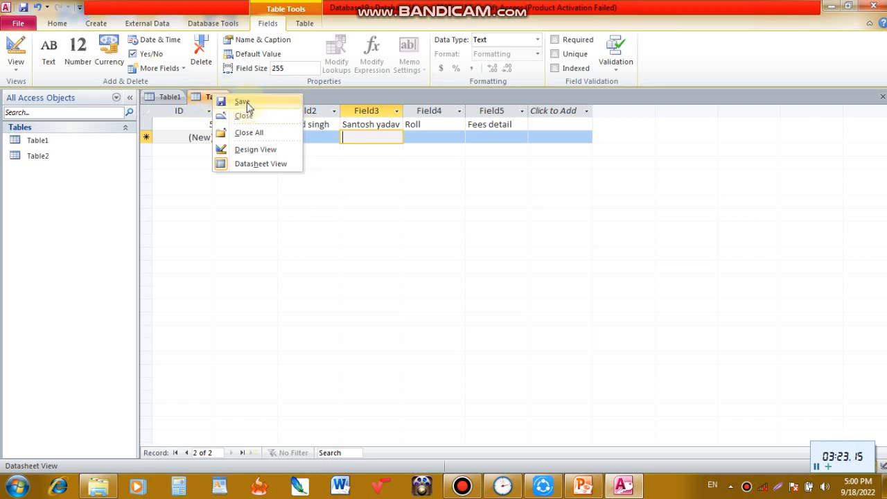
pyautogui.click(243, 104)
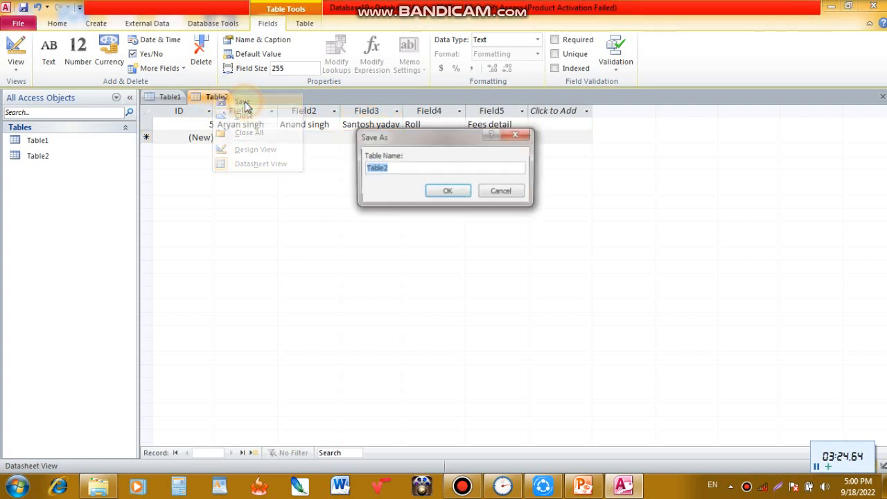
pyautogui.click(408, 167)
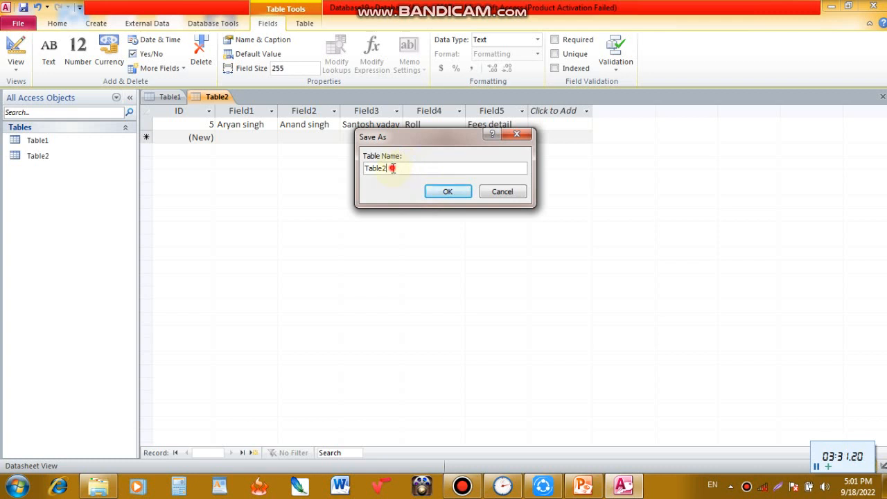
pyautogui.click(393, 168)
pyautogui.press('BackSpace')
pyautogui.press('BackSpace')
pyautogui.press('BackSpace')
pyautogui.press('BackSpace')
pyautogui.press('BackSpace')
pyautogui.press('BackSpace')
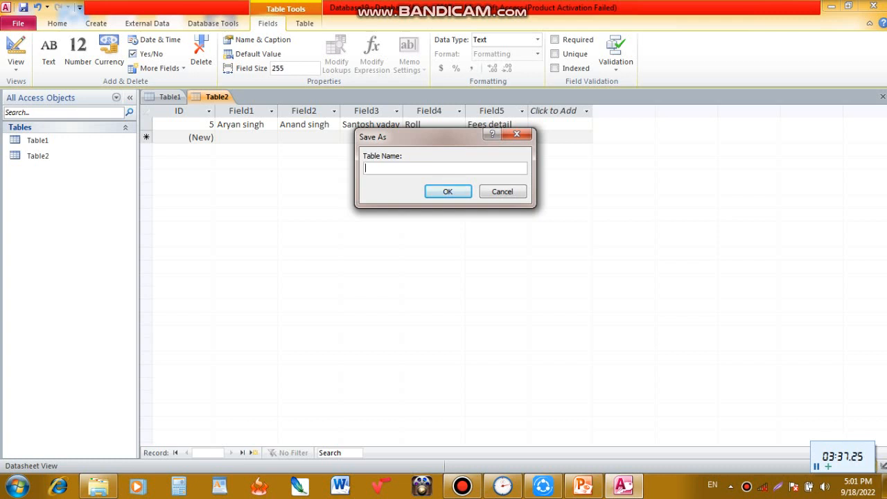
pyautogui.write('M')
pyautogui.press('Return')
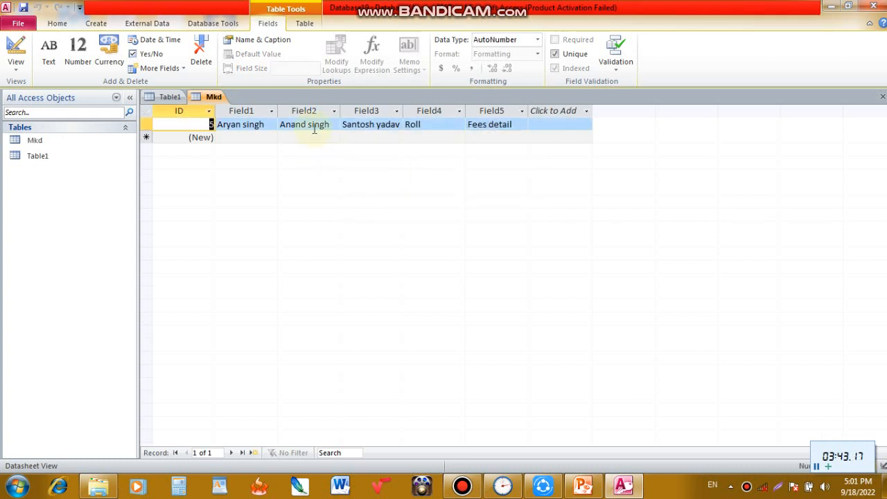
# - Open the saved Mkd table from the database's list of tables
pyautogui.rightClick(55, 144)
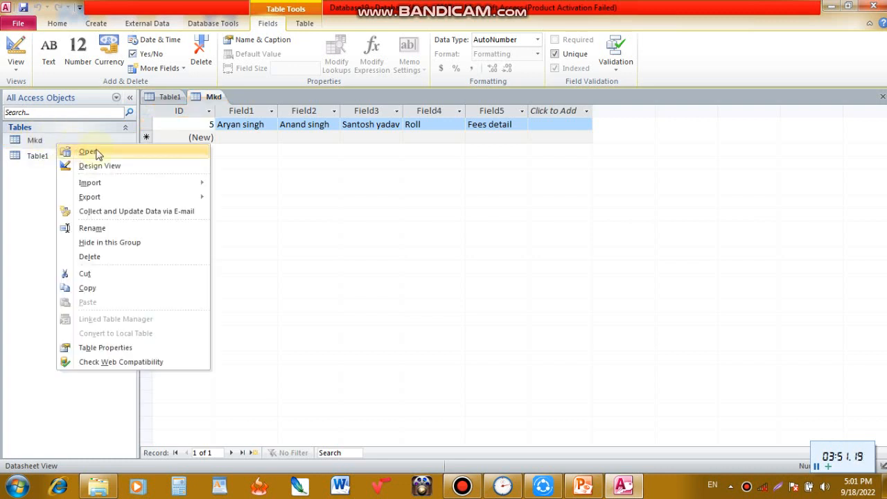
pyautogui.click(57, 146)
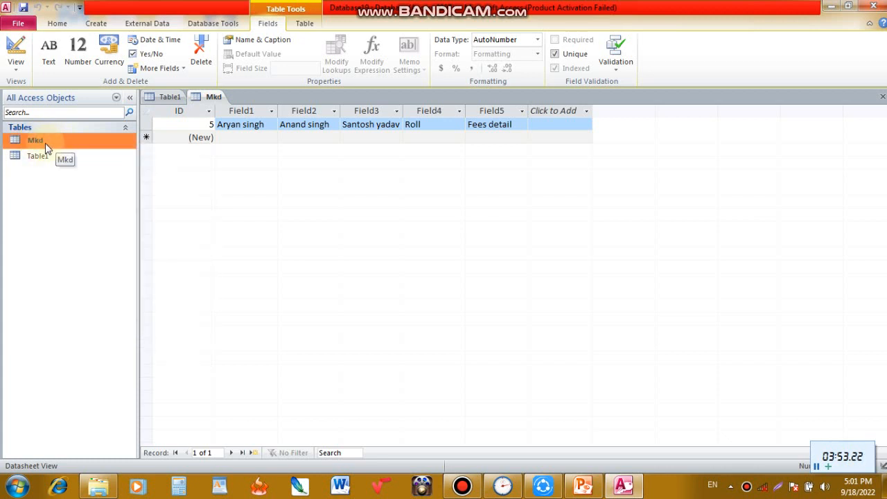
pyautogui.click(149, 140)
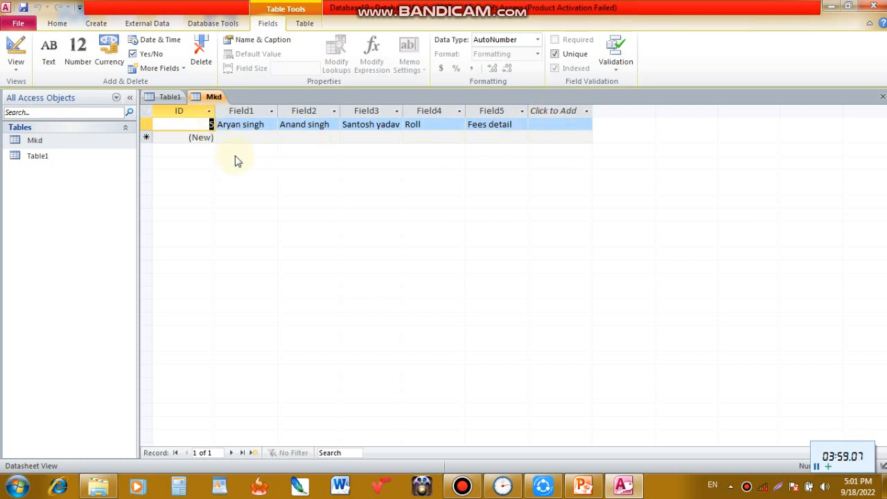
pyautogui.click(52, 145)
pyautogui.rightClick(44, 142)
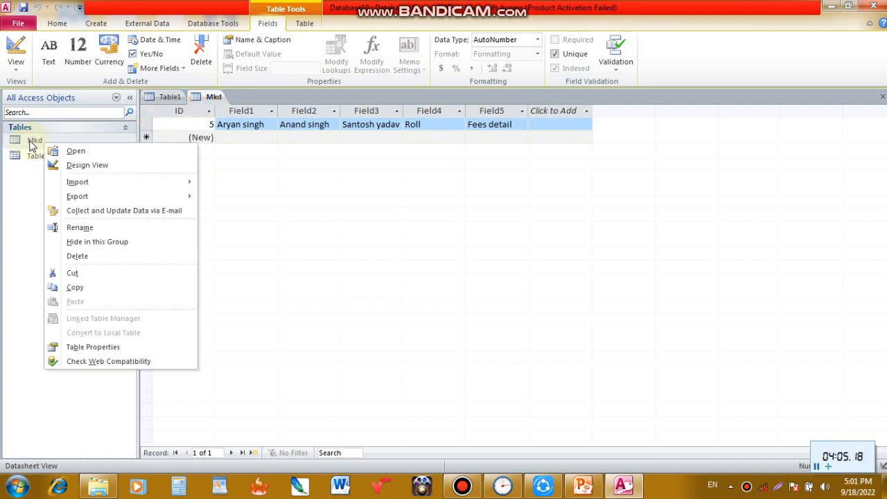
pyautogui.click(77, 150)
pyautogui.click(75, 154)
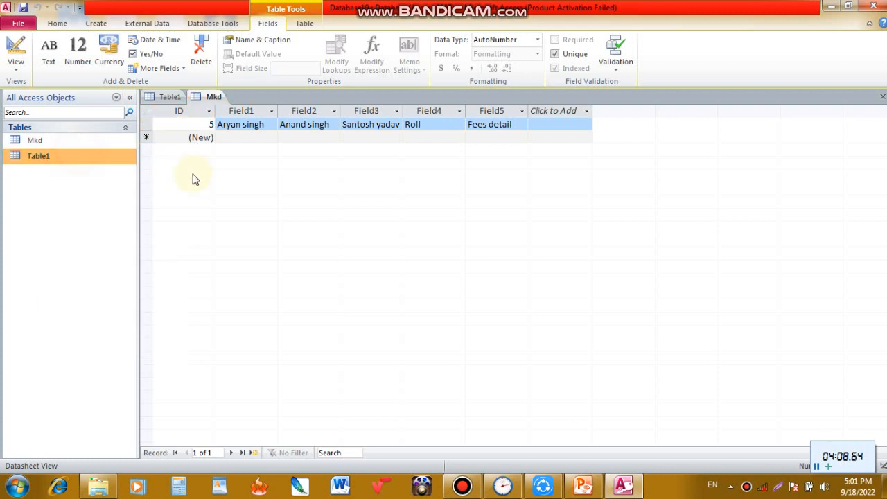
# - Create another blank database under the proposed file name
pyautogui.click(47, 142)
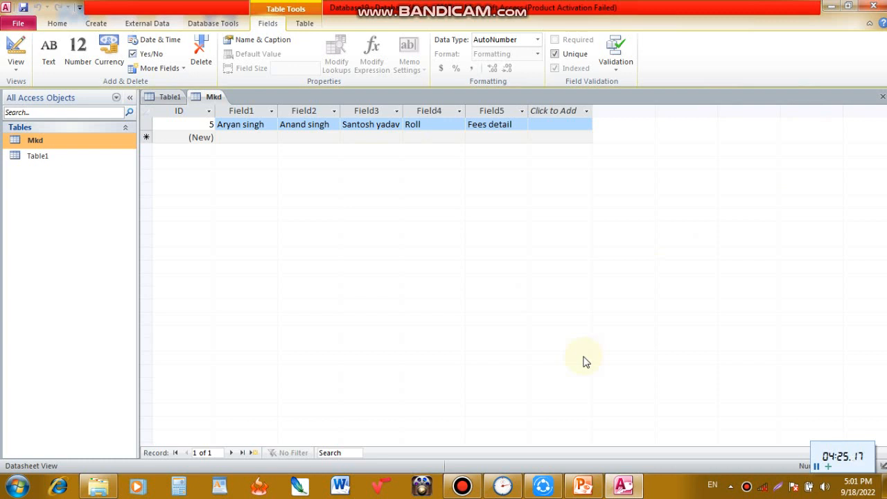
pyautogui.hotkey('ctrl', 'n')
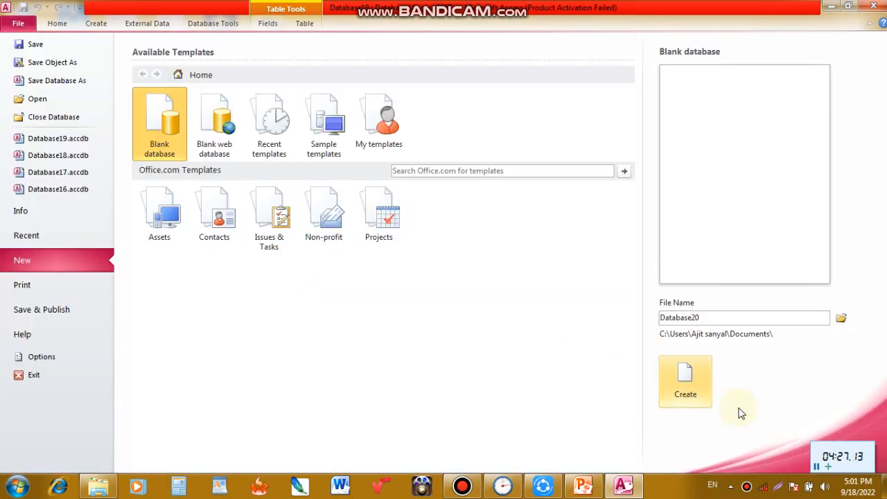
pyautogui.click(684, 388)
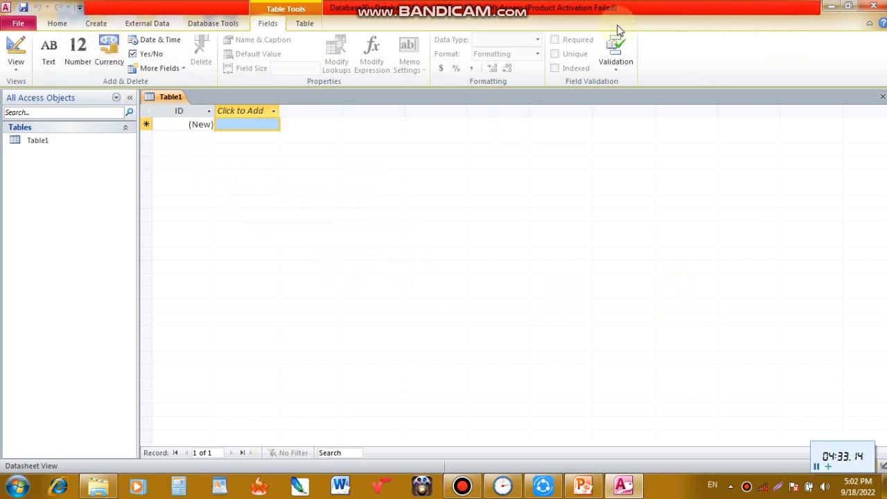
# - Create a new table in Design view and look through the data types available for its first field
pyautogui.click(96, 24)
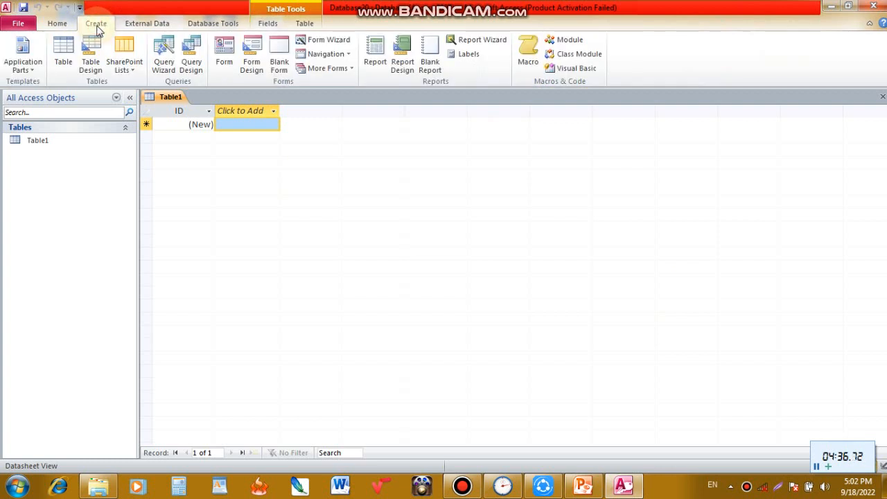
pyautogui.click(92, 72)
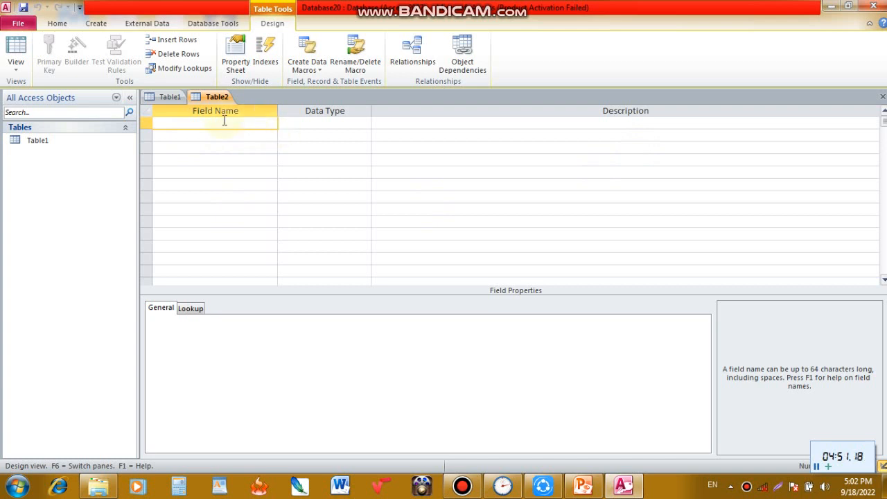
pyautogui.click(328, 123)
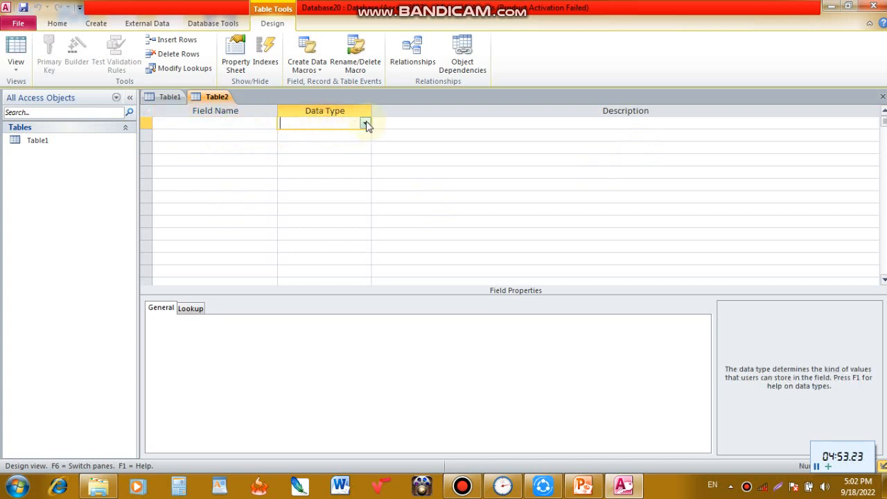
pyautogui.click(365, 124)
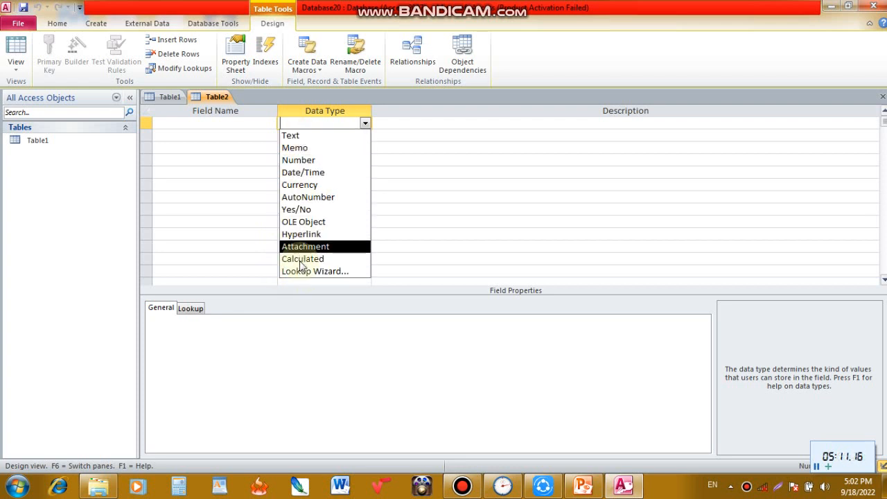
pyautogui.click(215, 123)
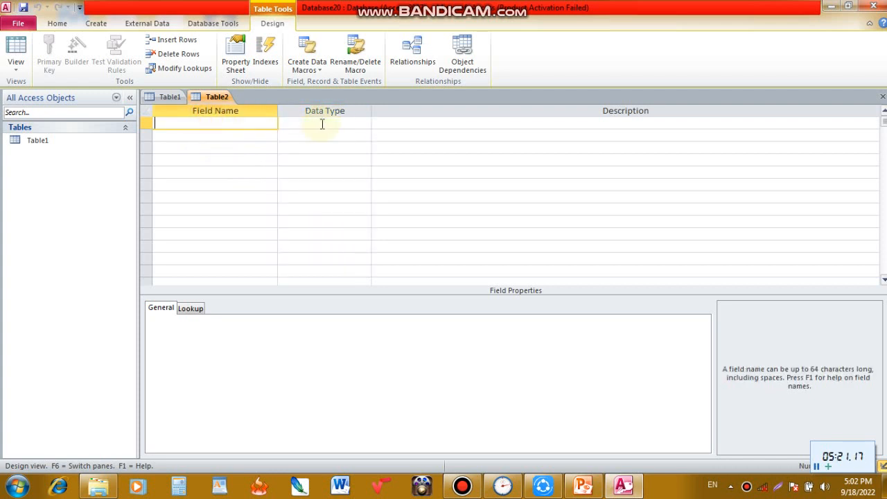
pyautogui.click(311, 123)
# - Enter the student's first name as the first field's name and set its data type to Text
pyautogui.click(217, 125)
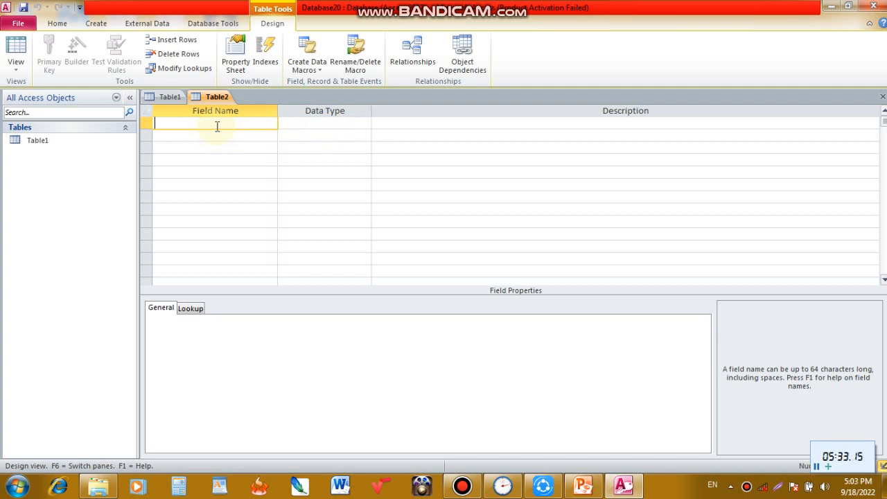
pyautogui.write('Ajit')
pyautogui.press('Tab')
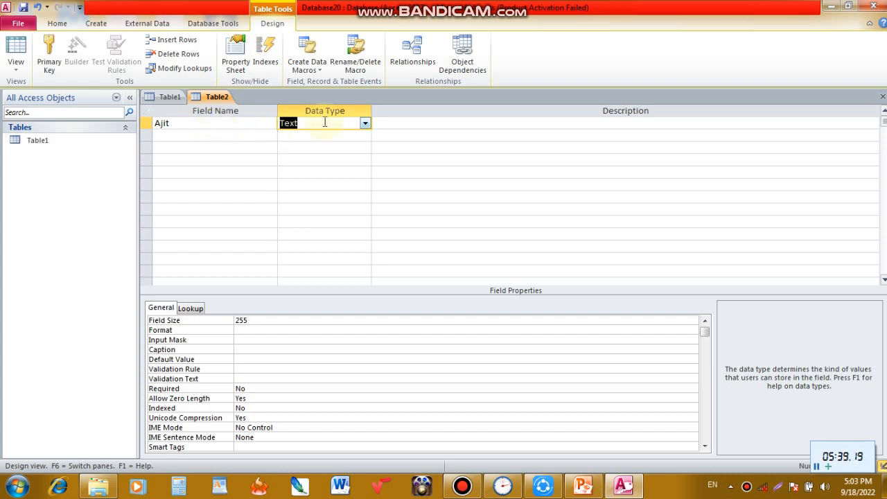
pyautogui.click(364, 123)
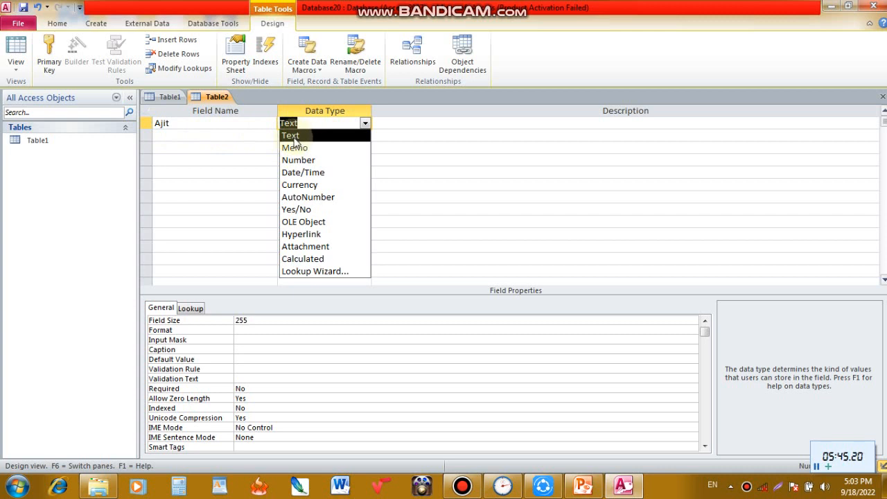
pyautogui.click(293, 136)
# - Give the first field the description "Student name"
pyautogui.click(392, 122)
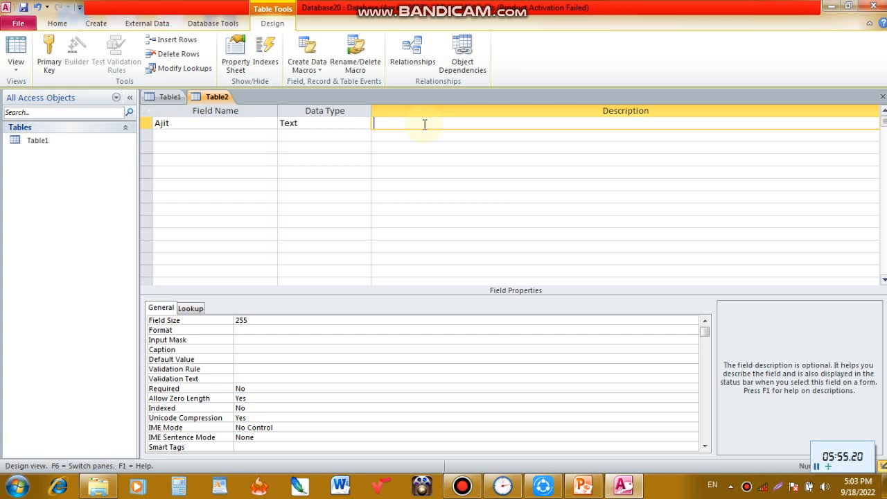
pyautogui.write('Student name')
pyautogui.press('Return')
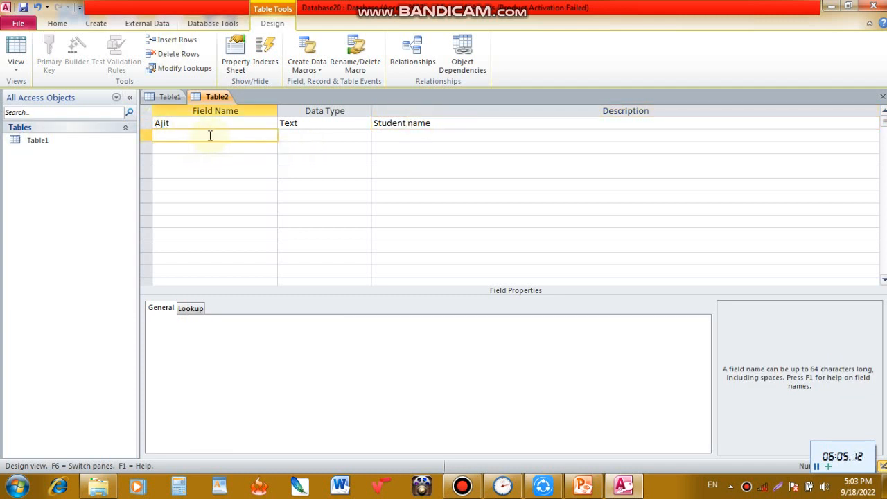
# - Add a second field named "Cotnact" with the Number data type
pyautogui.click(294, 135)
pyautogui.click(365, 135)
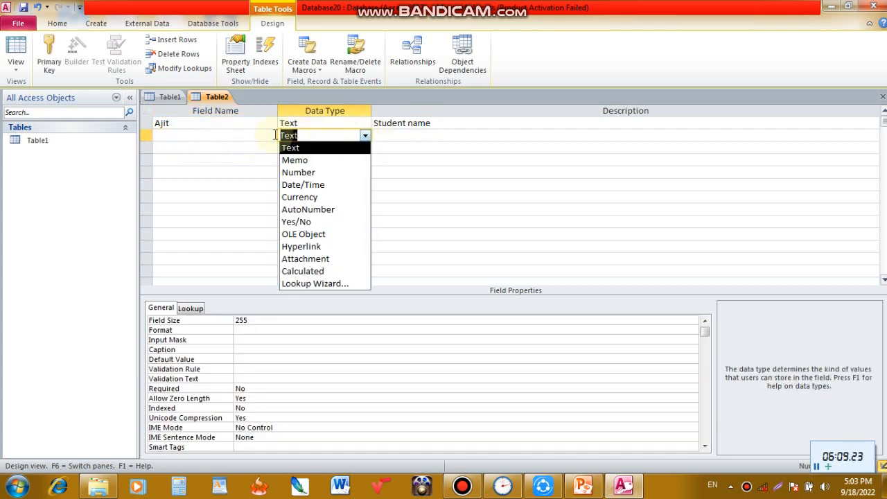
pyautogui.click(218, 136)
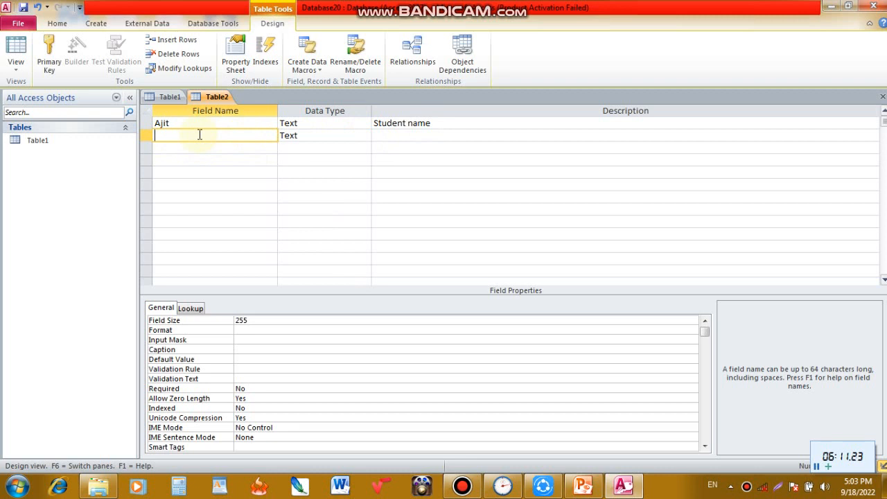
pyautogui.write('Cotnact')
pyautogui.press('Tab')
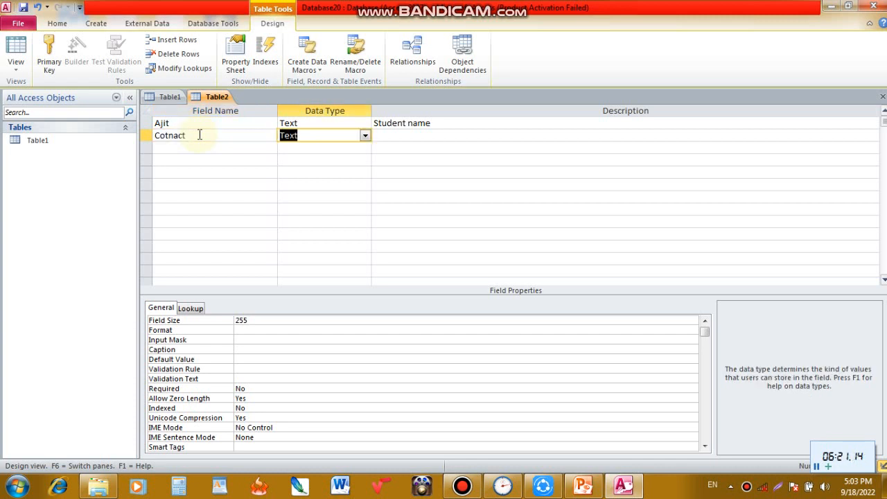
pyautogui.click(365, 135)
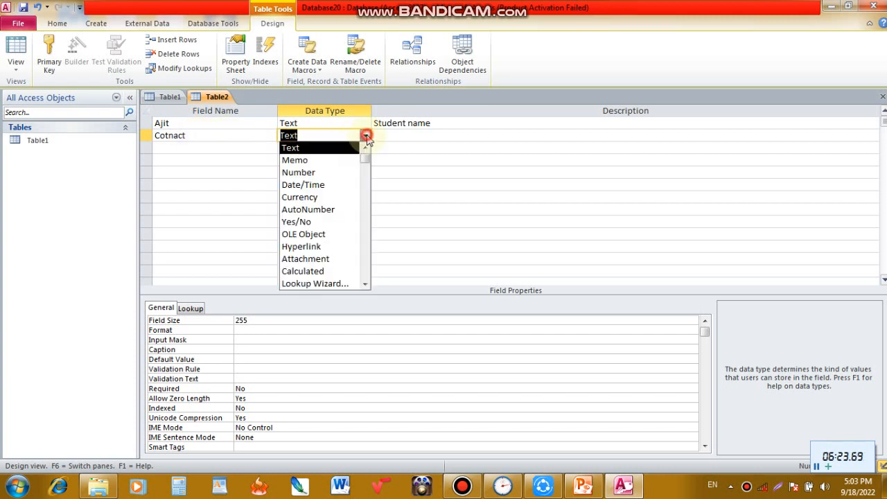
pyautogui.click(310, 172)
# - Give the second field the description "mobile no"
pyautogui.click(392, 135)
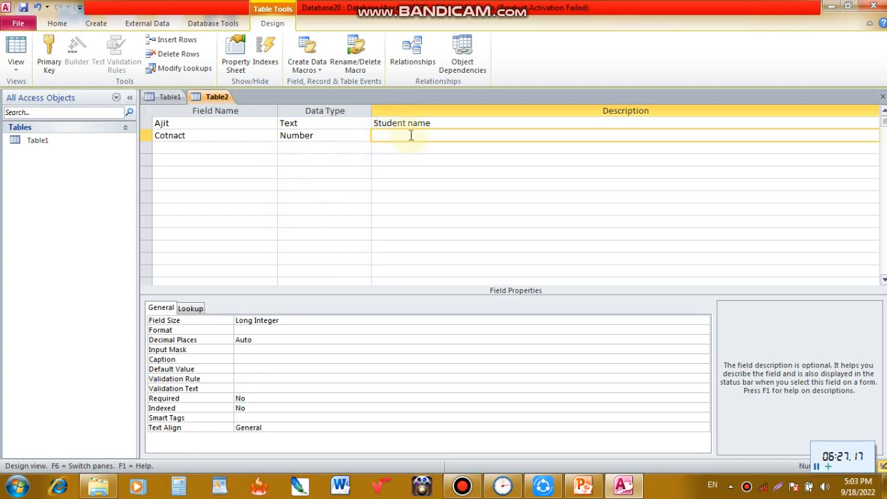
pyautogui.write('mobile no')
pyautogui.press('Return')
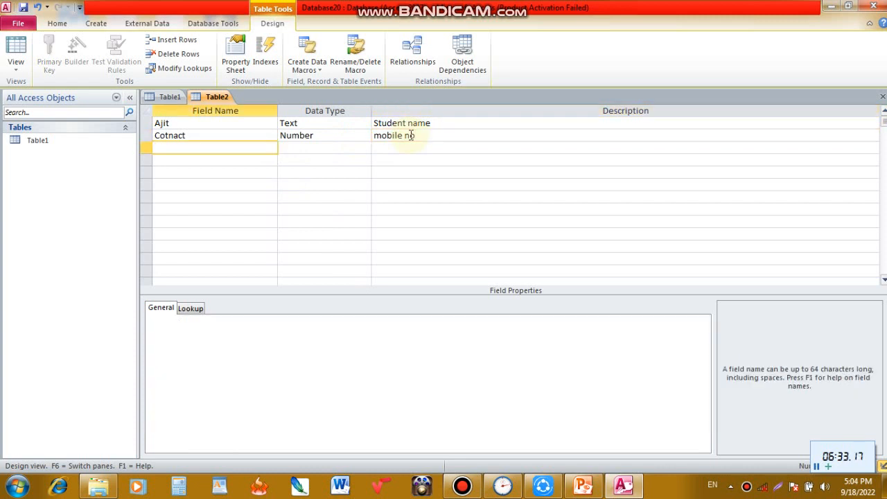
# - Add a third field named "Admission" with the Date/Time data type
pyautogui.click(298, 149)
pyautogui.click(365, 149)
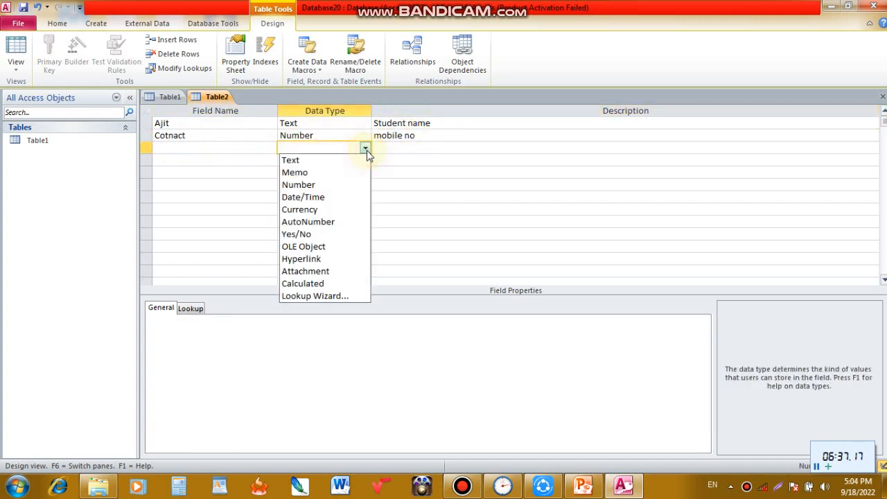
pyautogui.click(299, 199)
pyautogui.click(209, 146)
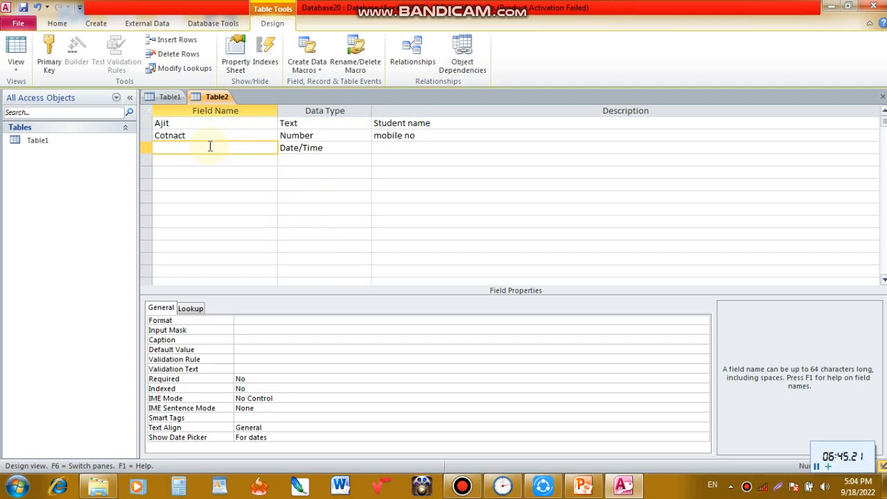
pyautogui.write('Admission')
pyautogui.press('Tab')
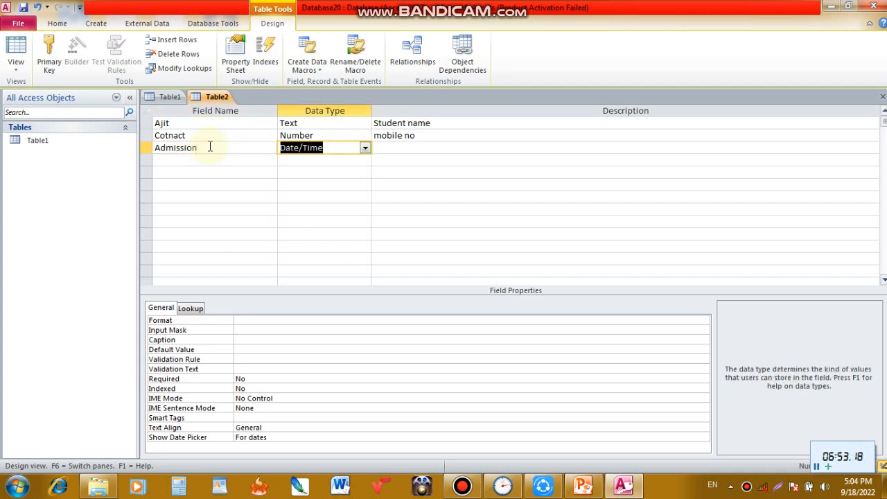
# - Give the Admission field the description "Details of admission"
pyautogui.press('Tab')
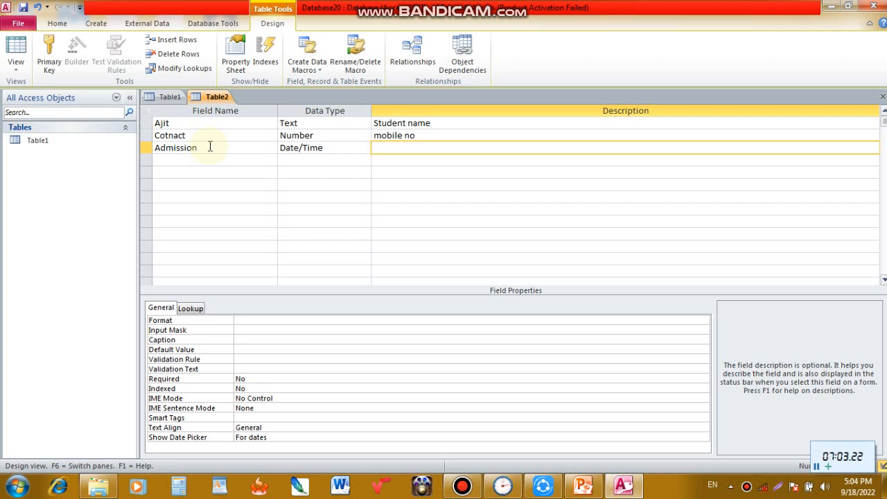
pyautogui.write('Details of admission')
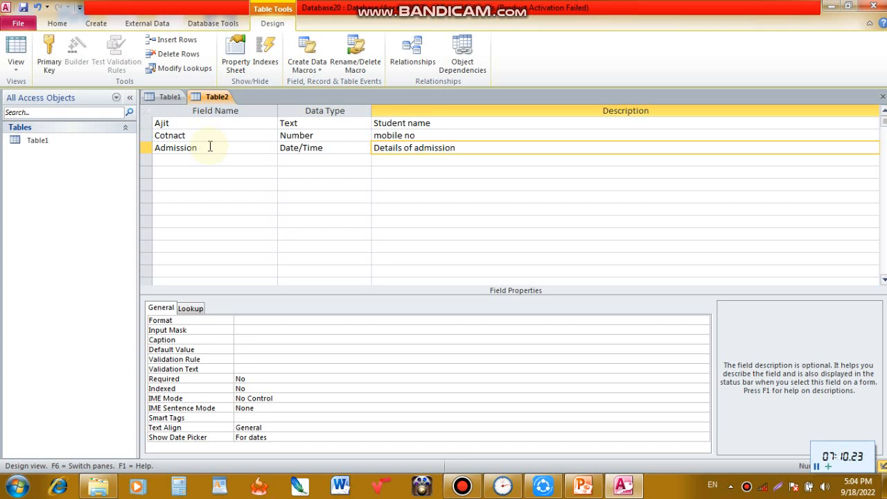
pyautogui.press('Return')
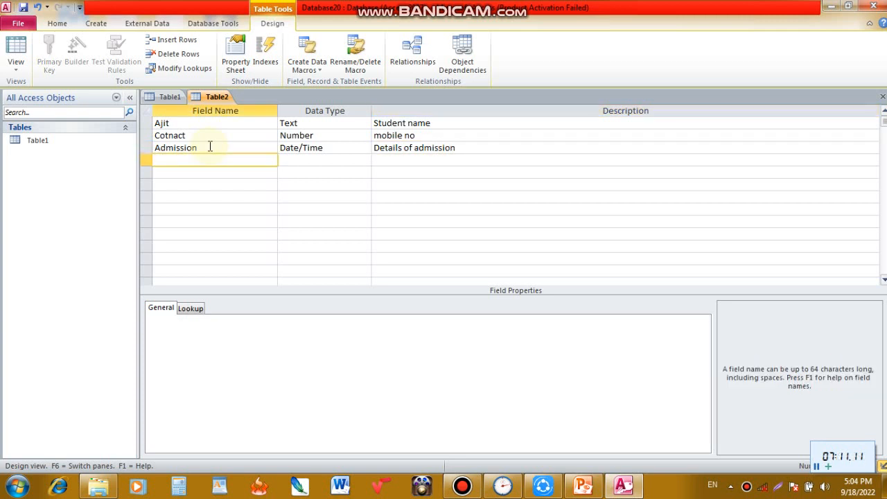
# - Add a fourth field named "Fees" with the Memo data type
pyautogui.click(295, 159)
pyautogui.click(365, 161)
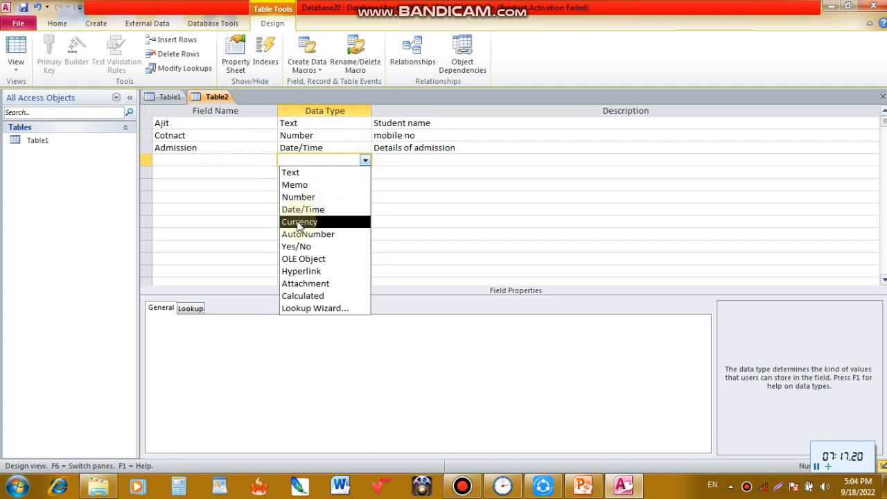
pyautogui.click(302, 184)
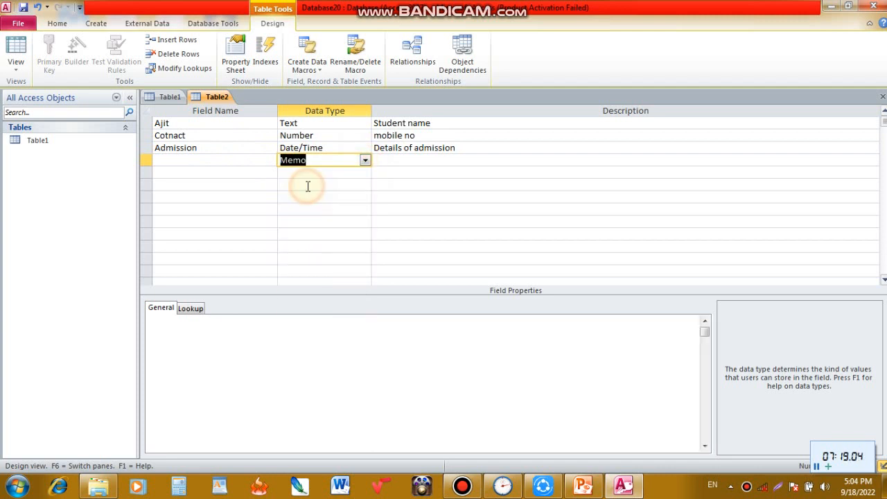
pyautogui.click(208, 158)
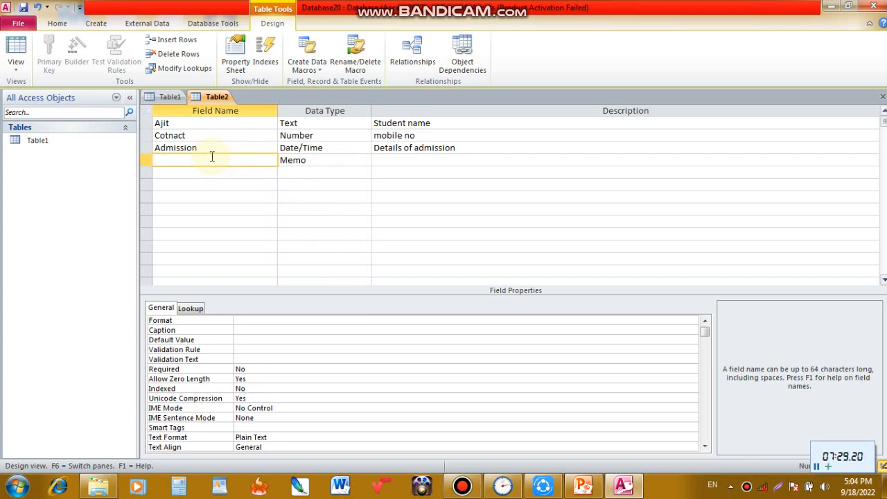
pyautogui.write('ees')
pyautogui.press('Tab')
pyautogui.press('Tab')
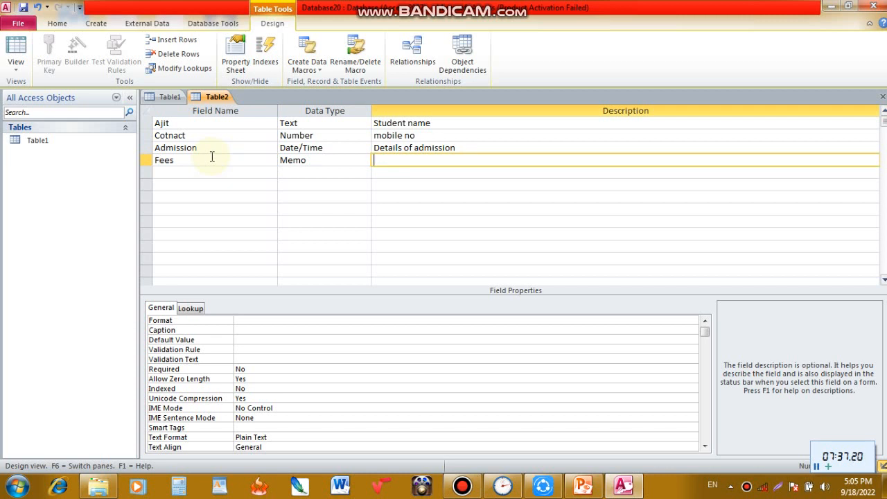
# - Give the Fees field the description "Fees reciept"
pyautogui.write('Fees reciept')
pyautogui.press('Tab')
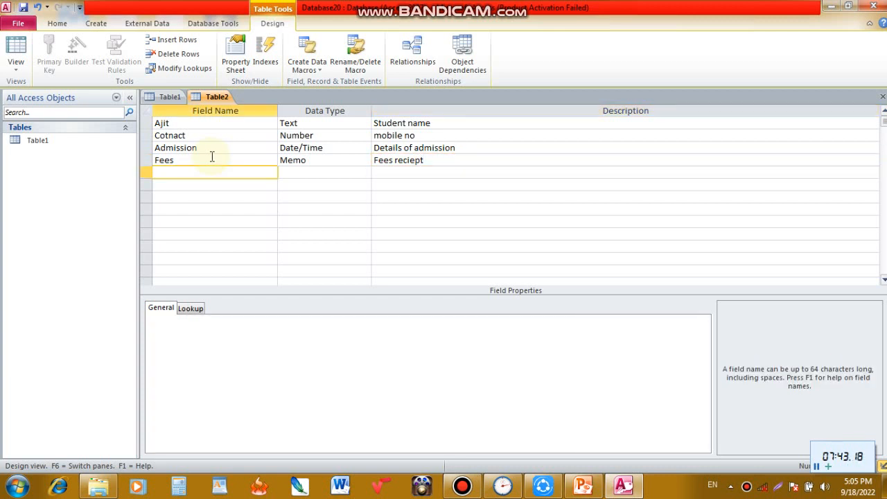
# - Set the data type of the unnamed fifth field to Yes/No
pyautogui.click(291, 172)
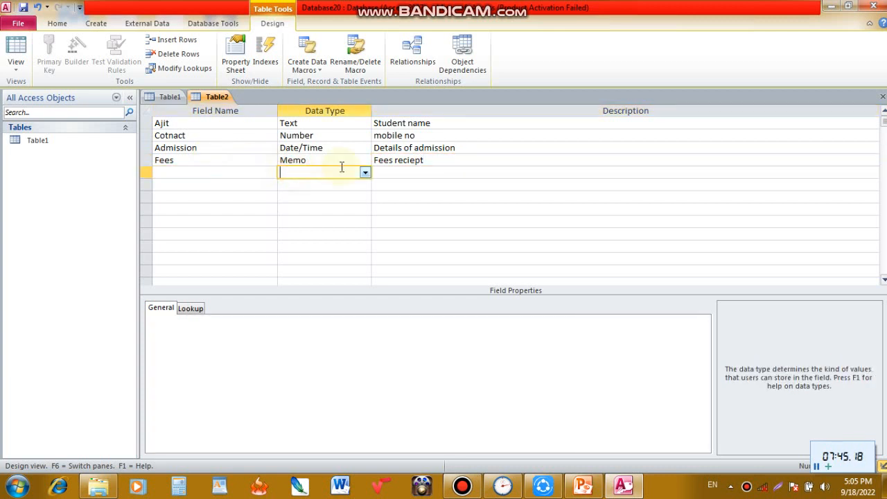
pyautogui.click(365, 173)
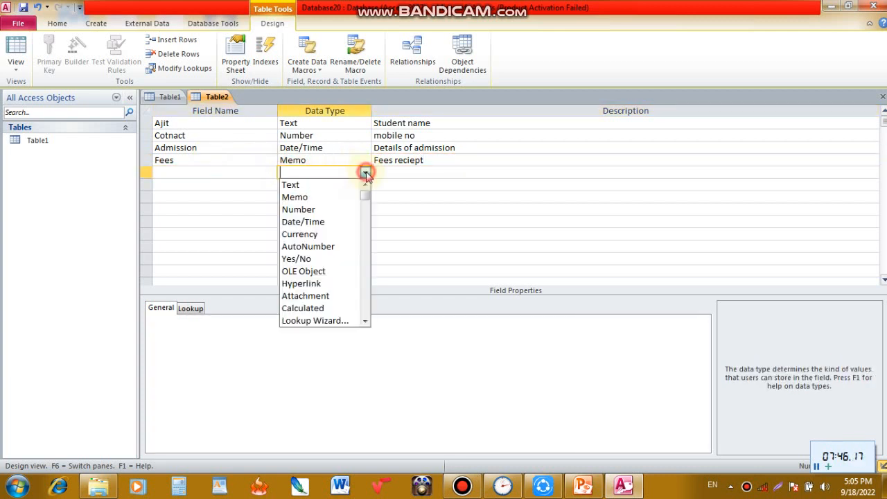
pyautogui.click(313, 221)
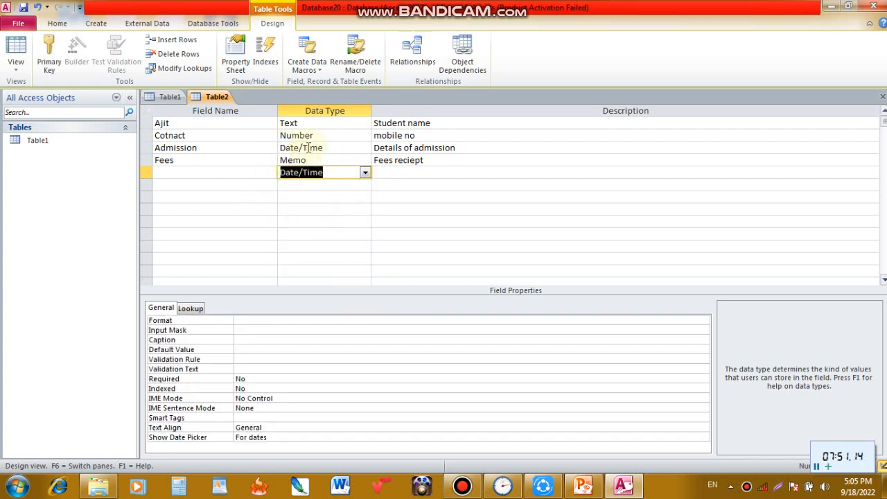
pyautogui.click(365, 172)
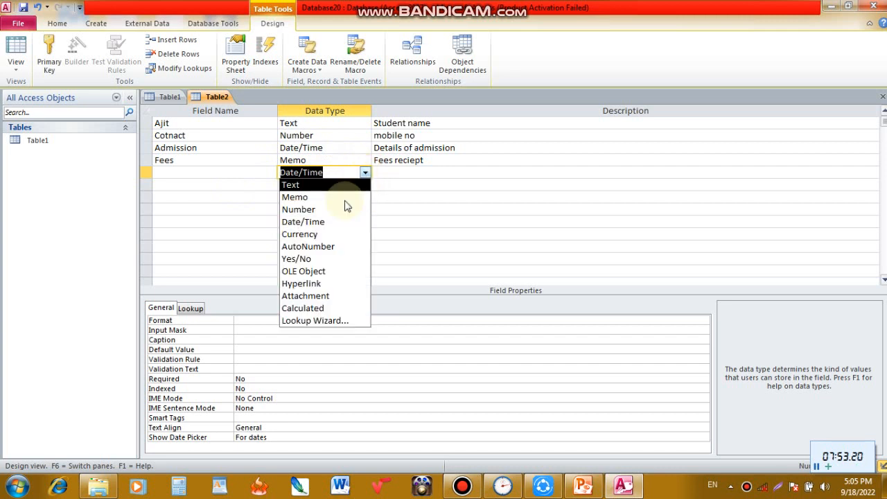
pyautogui.click(298, 260)
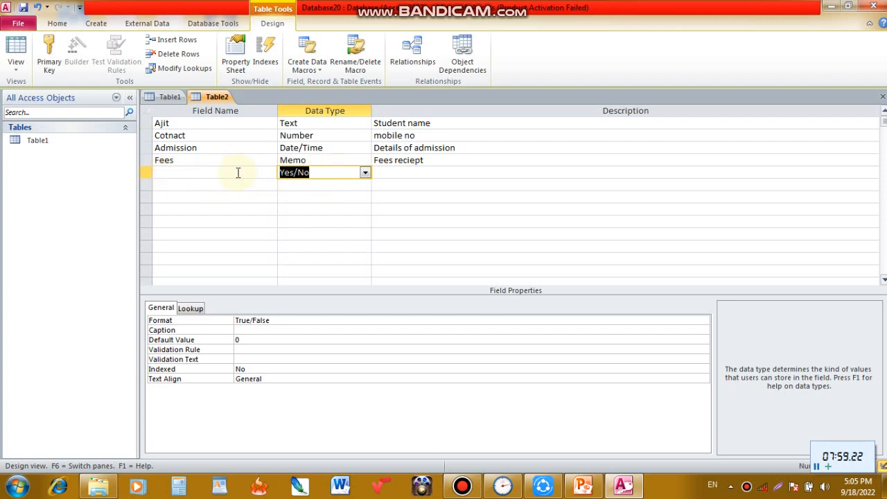
# - Name the fifth field, which has the Yes/No data type, "Attendance"
pyautogui.click(211, 171)
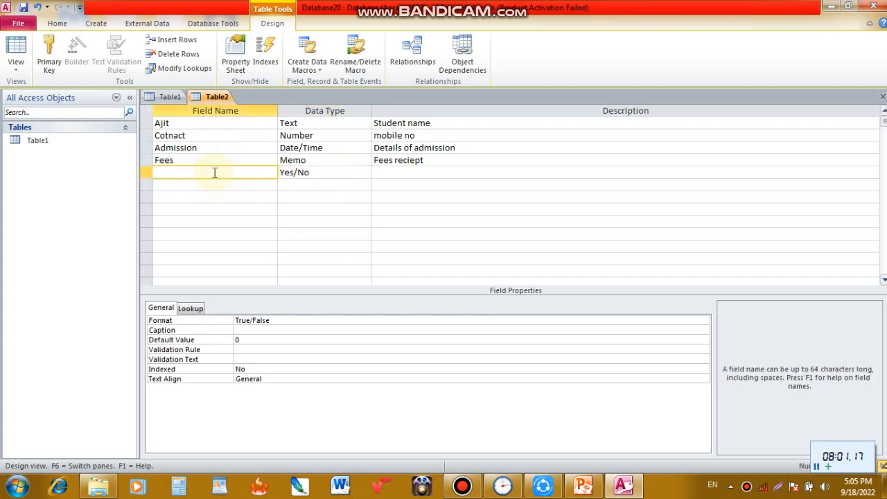
pyautogui.write('Attendance')
pyautogui.press('Tab')
pyautogui.press('Tab')
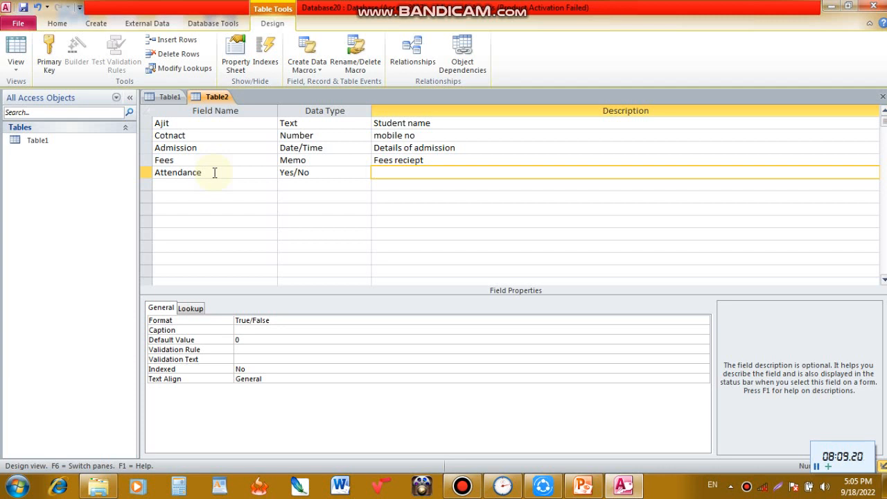
# - Give the Attendance field the description "present and absent"
pyautogui.write('present and absent')
pyautogui.press('Tab')
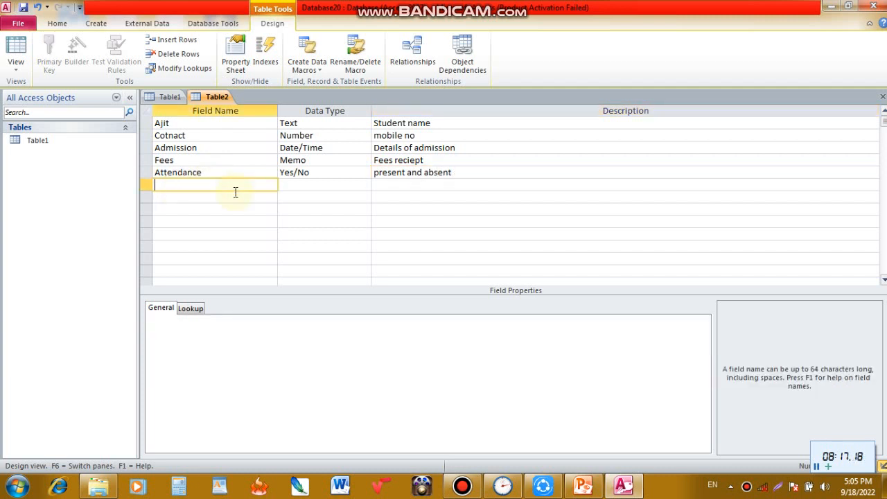
# - Add a sixth field named "Graphics" with the OLE Object data type
pyautogui.click(320, 184)
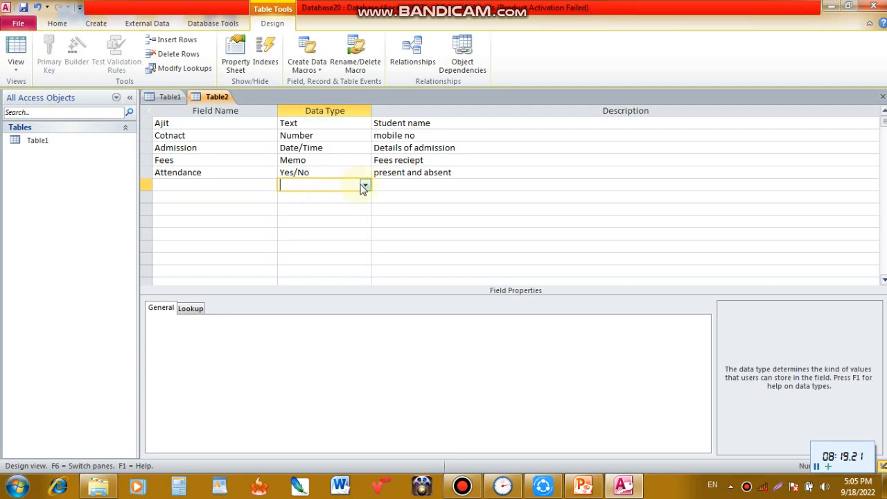
pyautogui.click(363, 184)
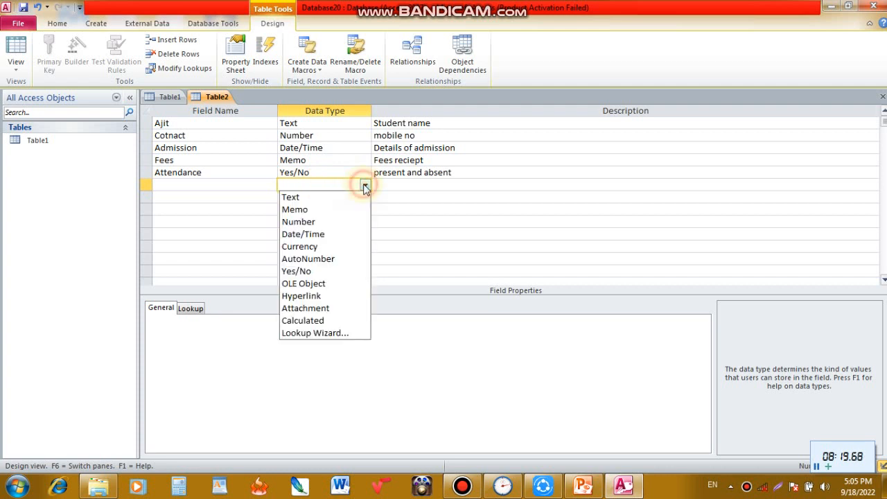
pyautogui.click(317, 284)
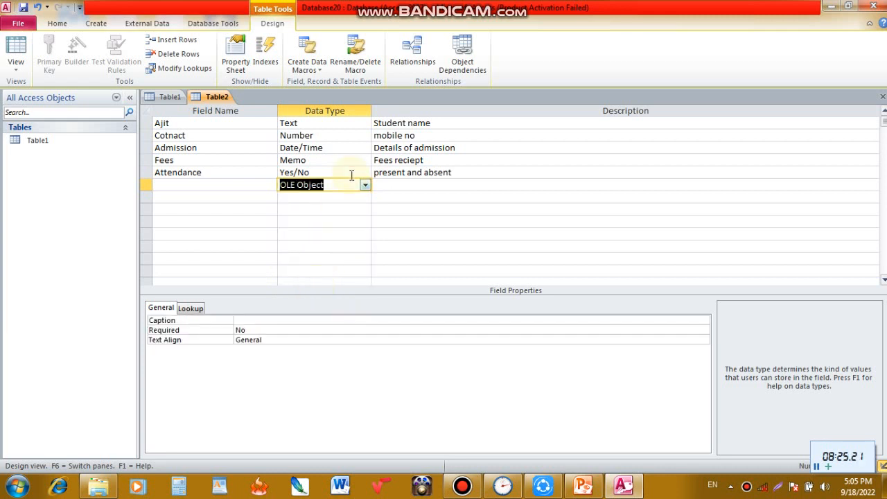
pyautogui.click(218, 185)
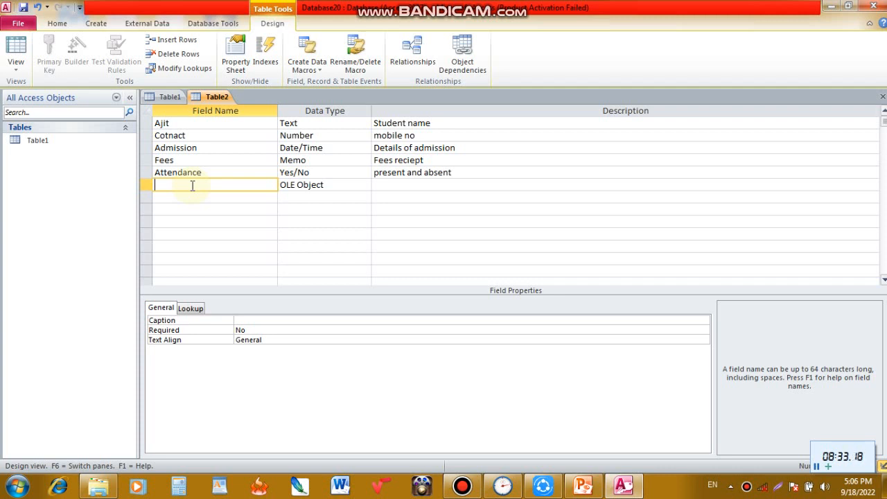
pyautogui.write('Graphics')
pyautogui.press('Tab')
pyautogui.press('Tab')
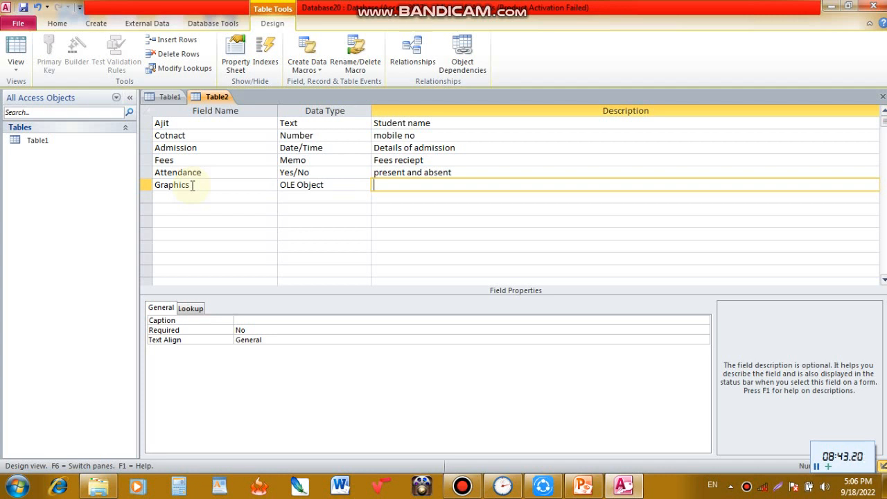
# - Give the Graphics field the description "its related to pictures and sound link"
pyautogui.write('its related to pictu')
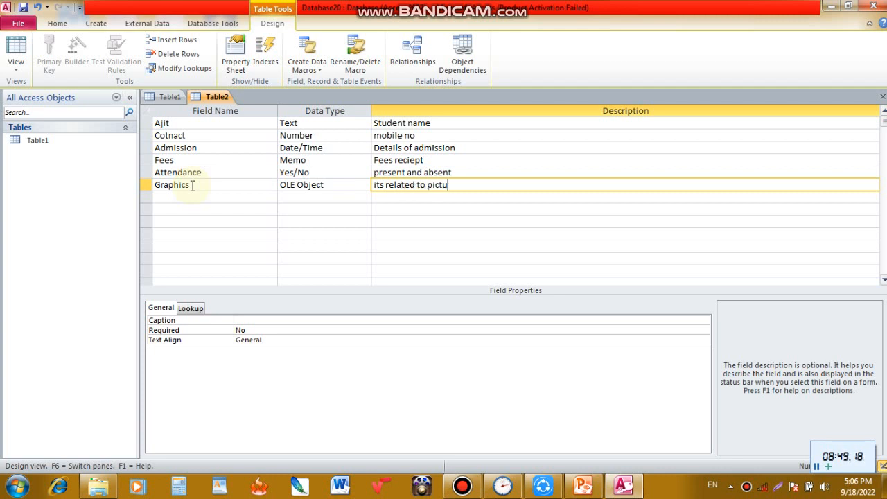
pyautogui.write('res and sound link')
pyautogui.press('Return')
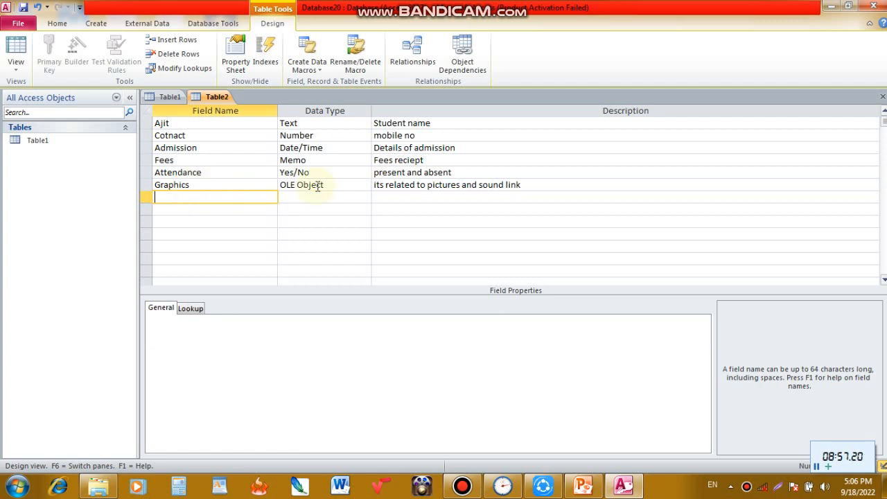
# - Add a seventh field named "Vidyarthi sanga Academy" with the Hyperlink data type
pyautogui.click(298, 197)
pyautogui.click(366, 197)
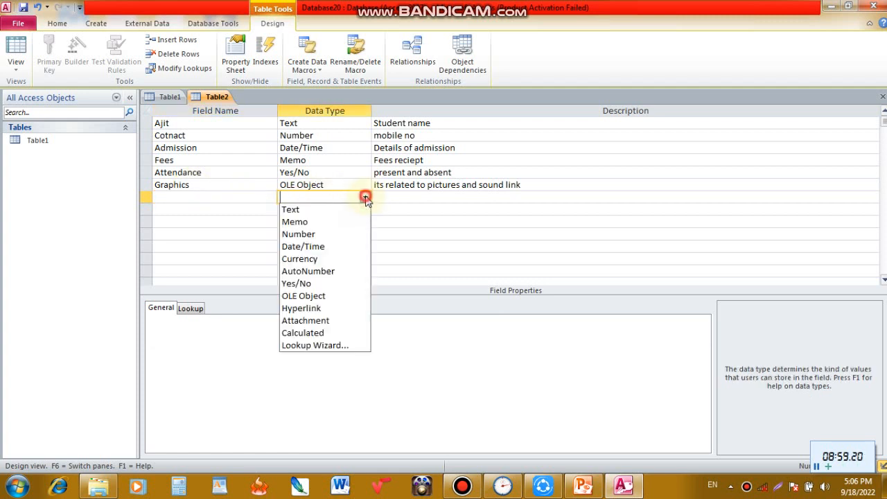
pyautogui.click(301, 308)
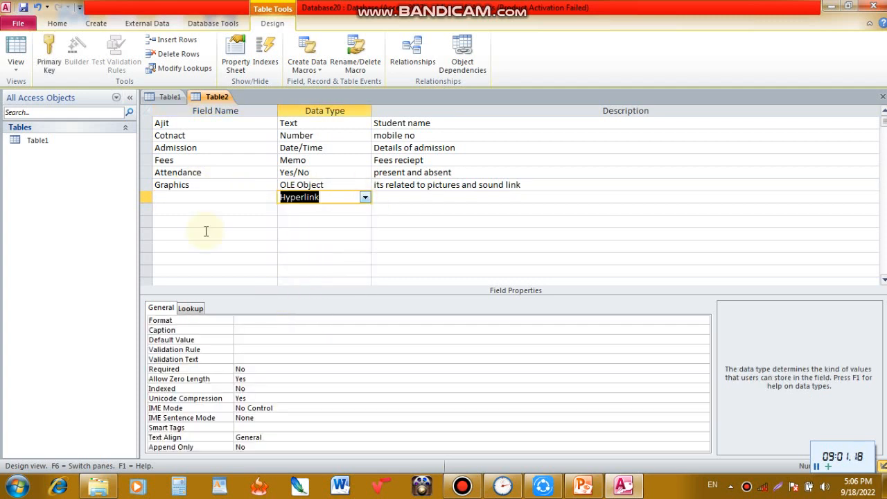
pyautogui.click(242, 194)
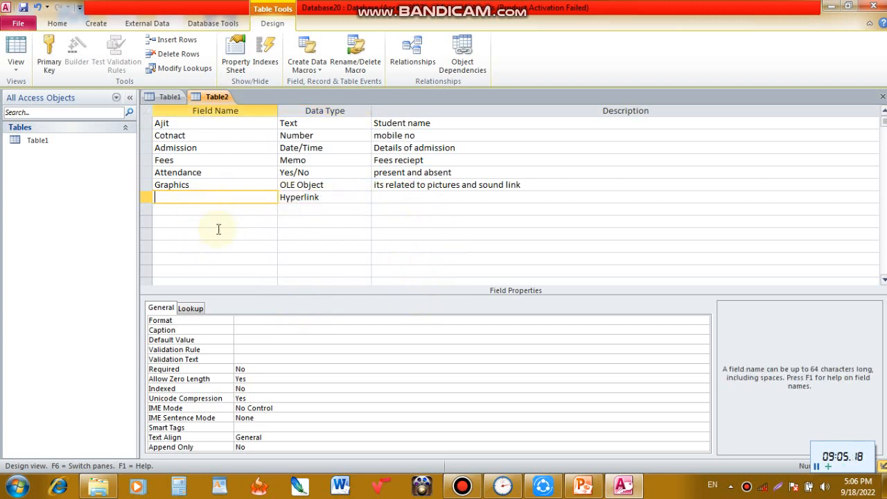
pyautogui.write('Vidyarthi sanga A')
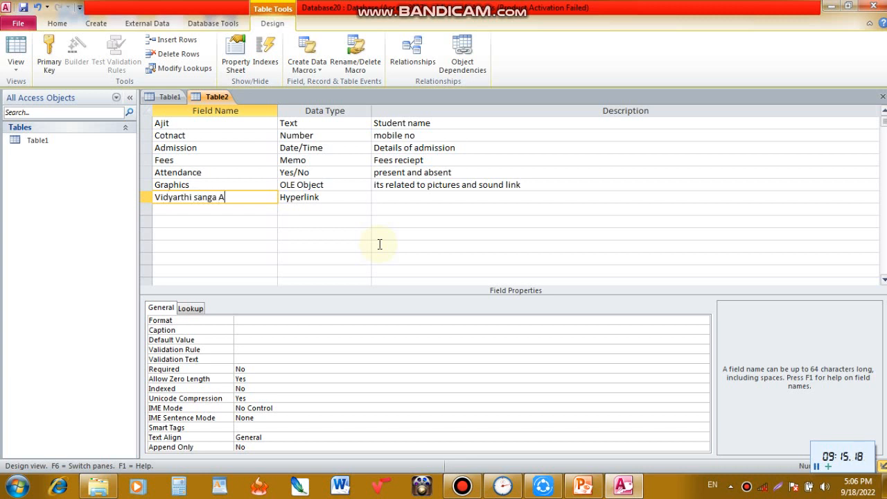
pyautogui.write('cademy')
pyautogui.press('Tab')
pyautogui.press('Tab')
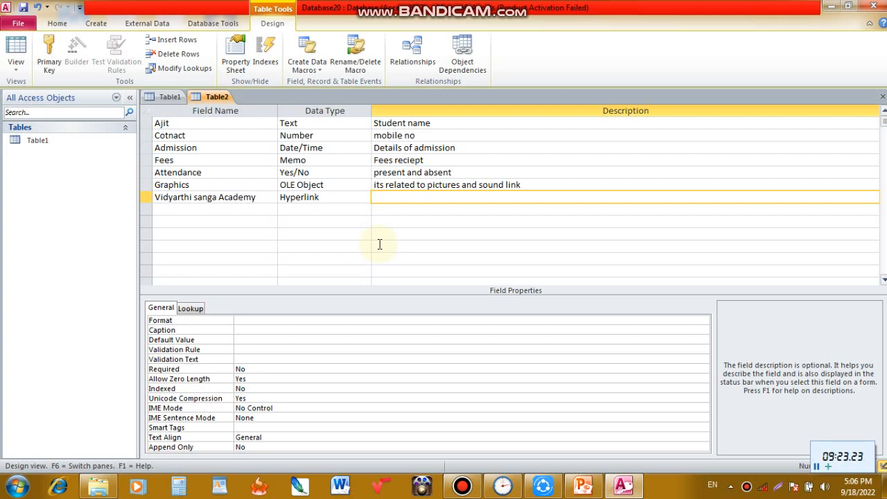
# - Give the Vidyarthi sanga Academy field the description "lhgjghl"
pyautogui.write('lhgjghl')
pyautogui.press('Return')
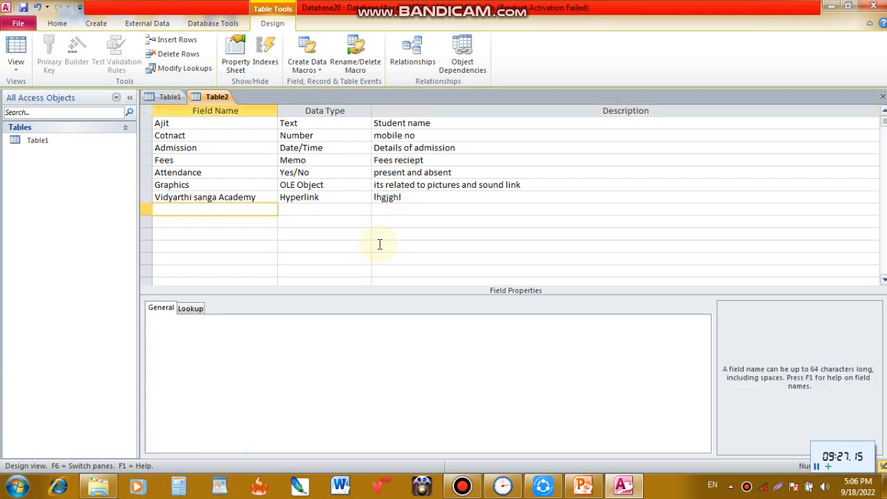
# - Add an eighth field named "photo and signature" with the Attachment data type and the description "ea"
pyautogui.click(322, 208)
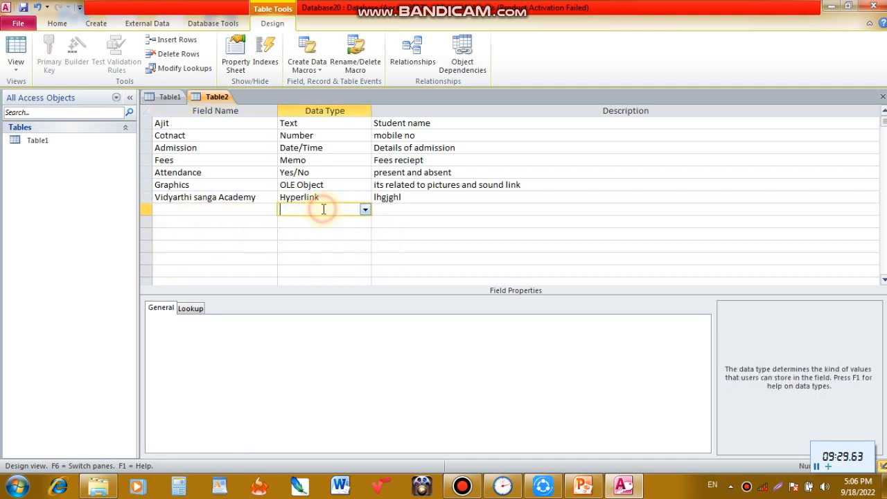
pyautogui.click(365, 210)
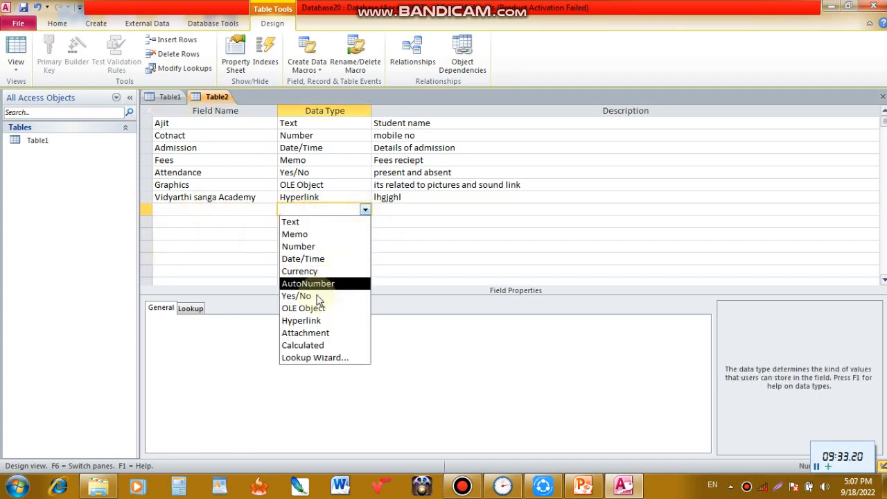
pyautogui.click(302, 334)
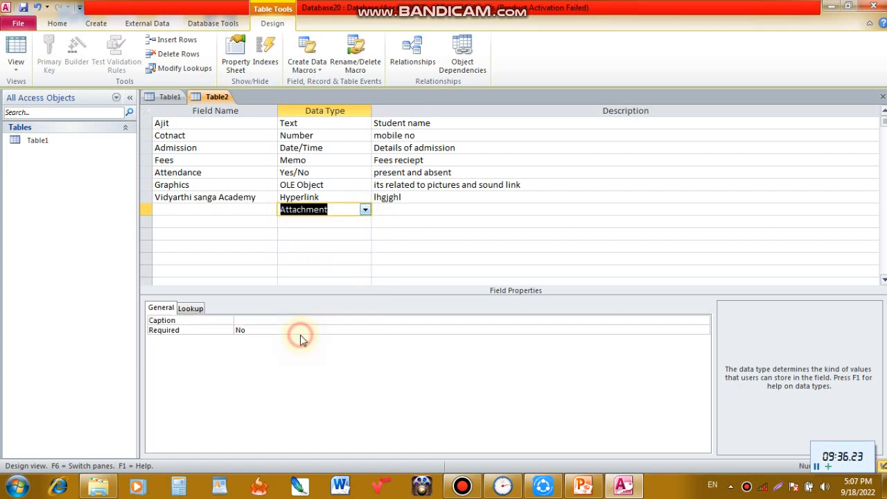
pyautogui.click(229, 209)
pyautogui.click(390, 210)
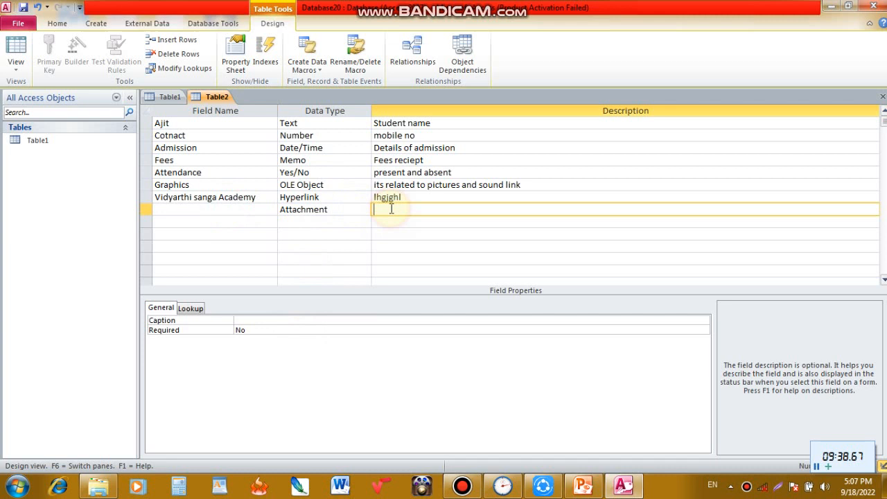
pyautogui.click(326, 210)
pyautogui.click(230, 208)
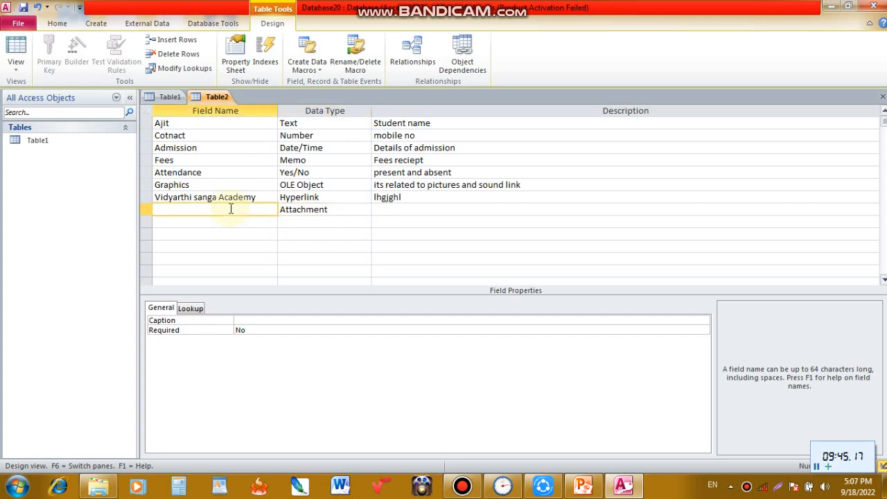
pyautogui.write('photo and signature')
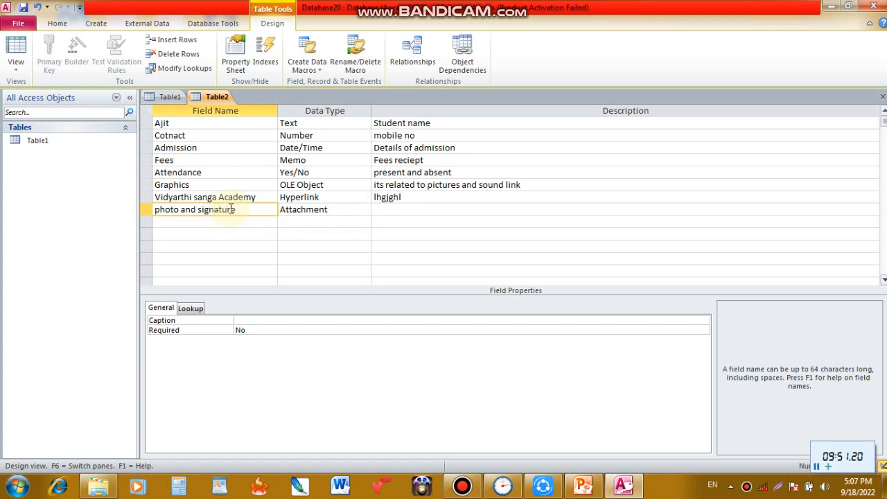
pyautogui.click(386, 209)
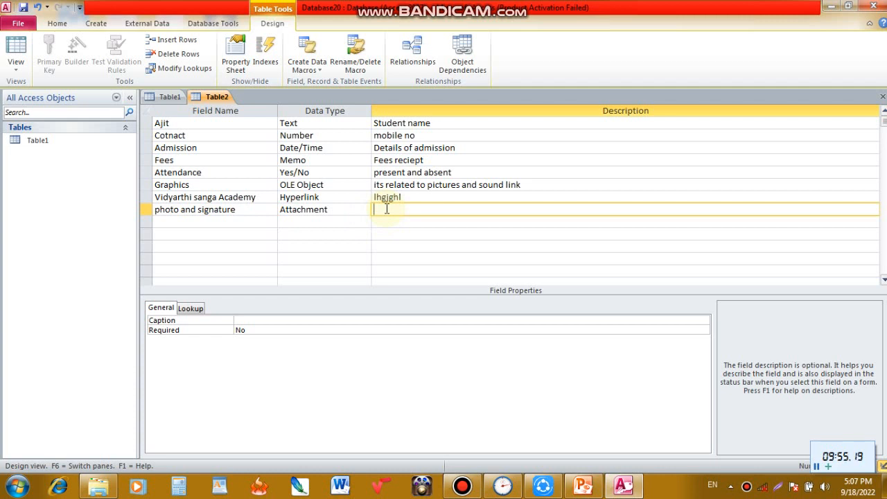
pyautogui.write('ea')
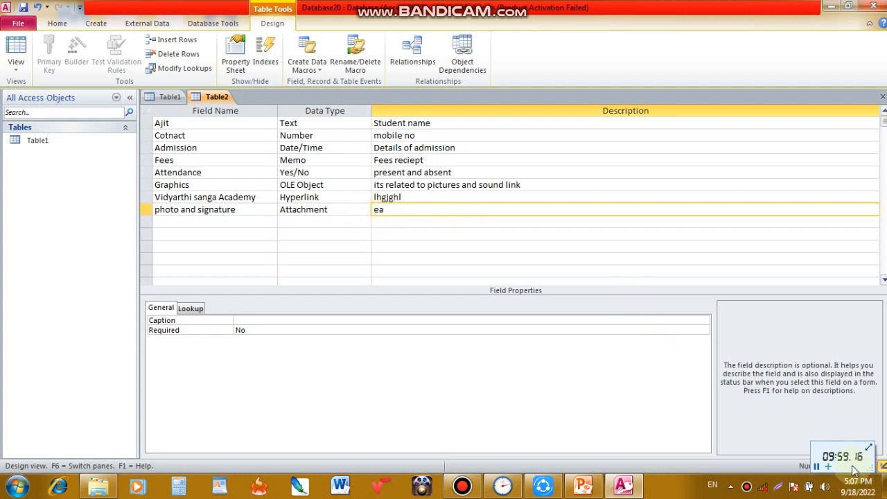
# - Save the table design under the name Table2 and let Access create a primary key for it
pyautogui.rightClick(211, 93)
pyautogui.click(235, 103)
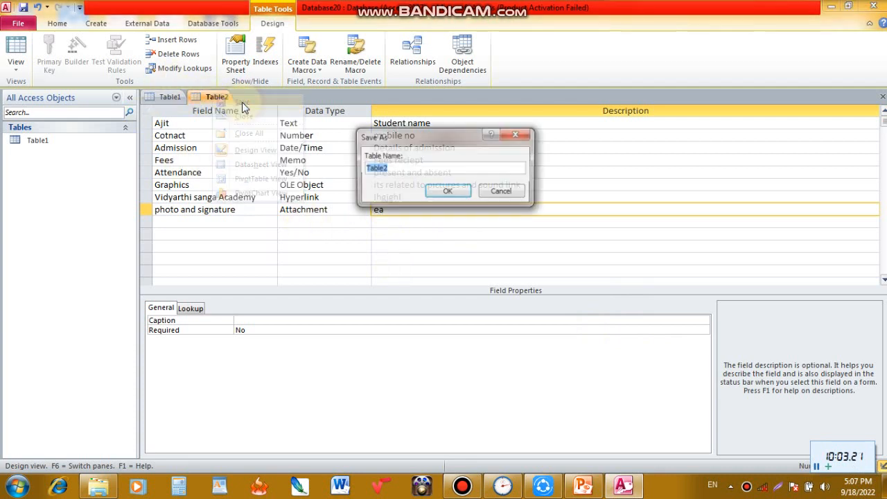
pyautogui.click(448, 192)
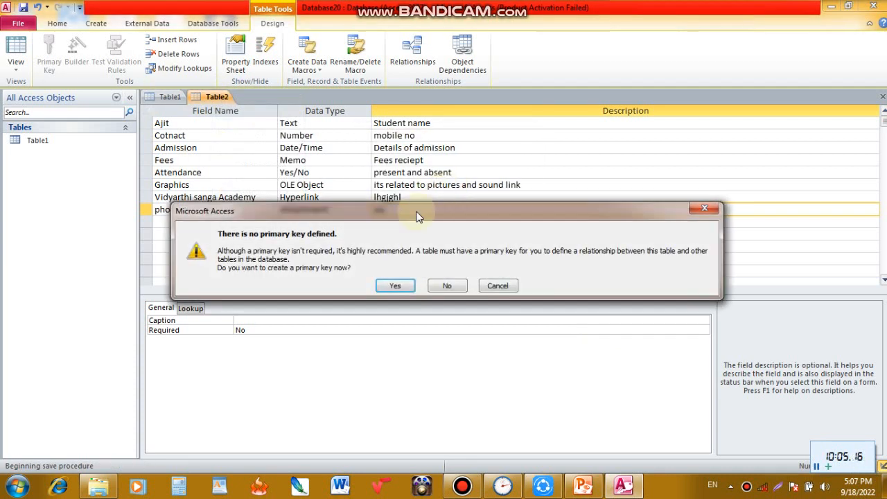
pyautogui.click(395, 286)
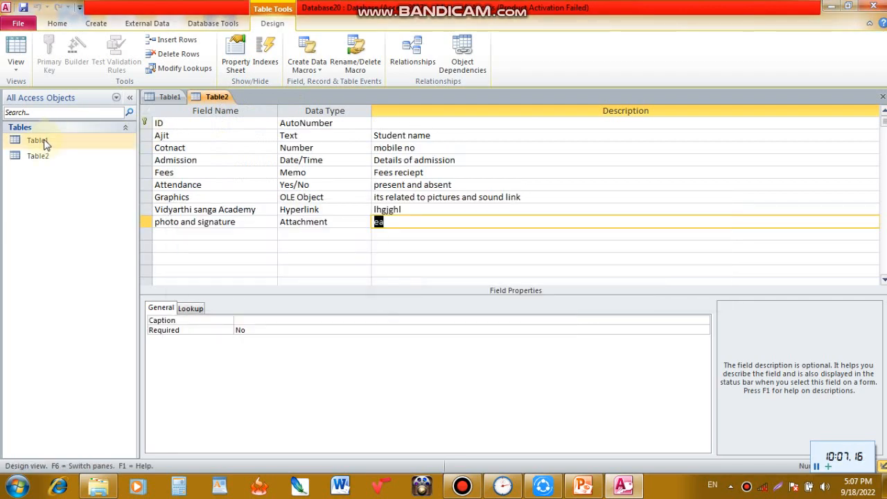